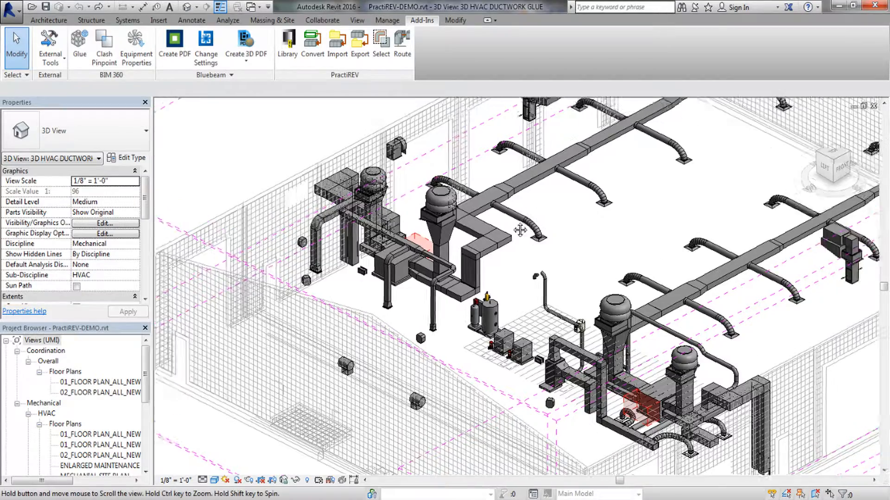
Select all ducts of every air type in the whole drawing with PractiREV Select, and clear the selection
left_click(381, 46)
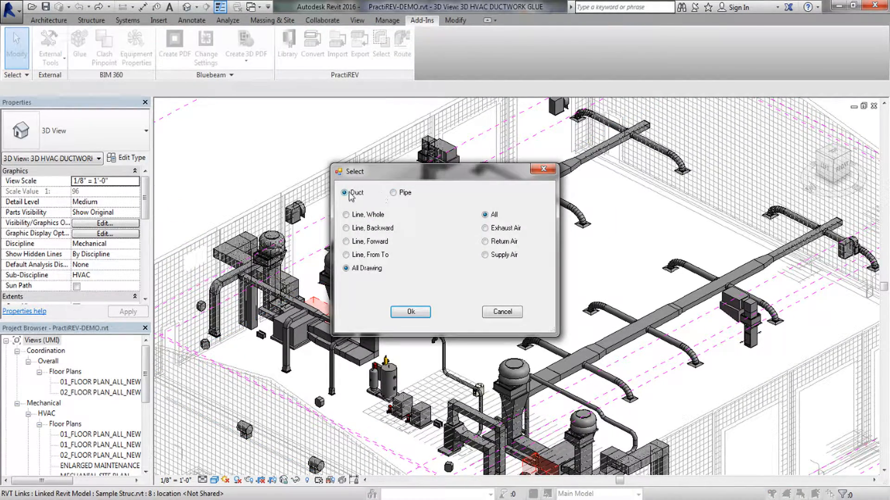
left_click(410, 311)
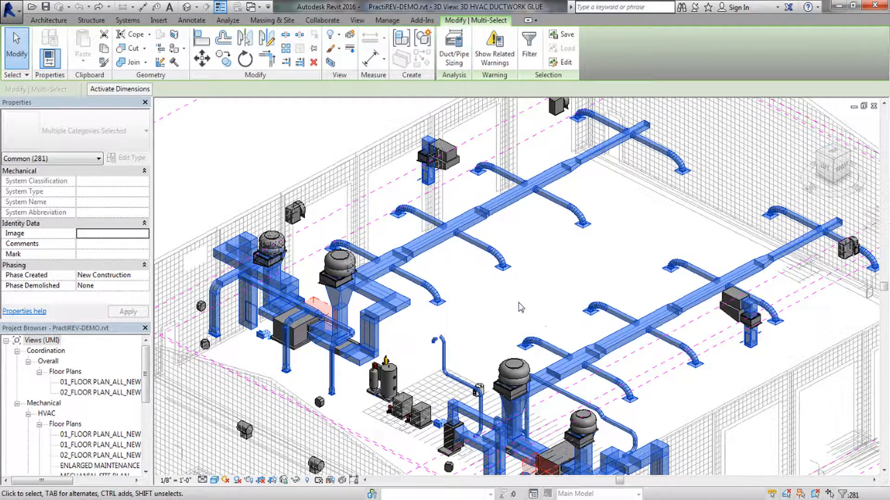
left_click(512, 304)
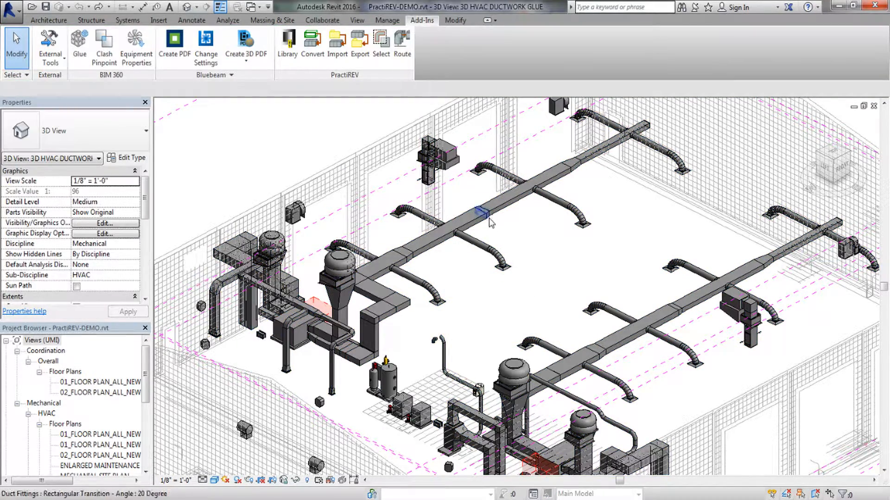
Select the whole network connected to the far main duct trunk, including its equipment, and start the PractiREV Convert command on it
key("Tab")
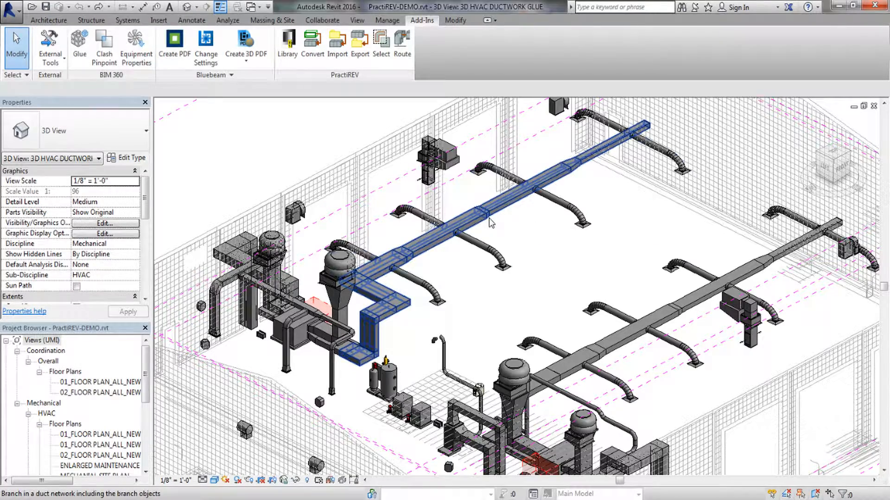
key("Tab")
left_click(490, 221)
key("Tab")
left_click(488, 217)
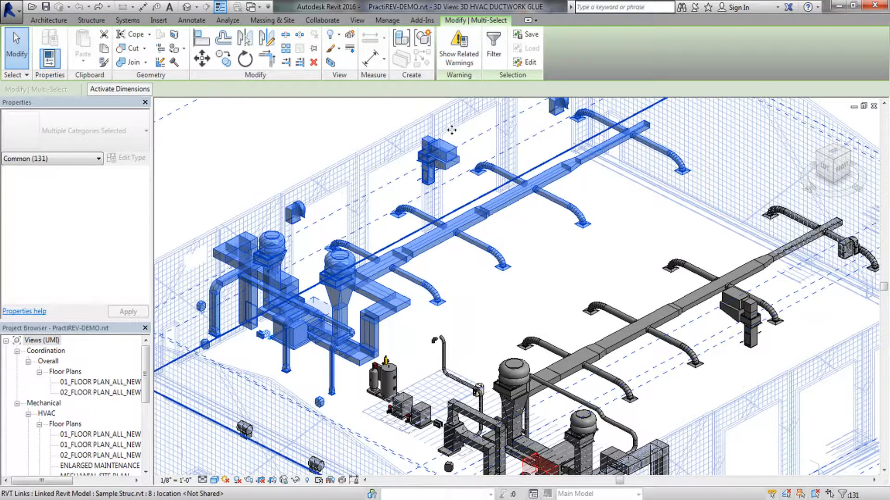
left_click(422, 20)
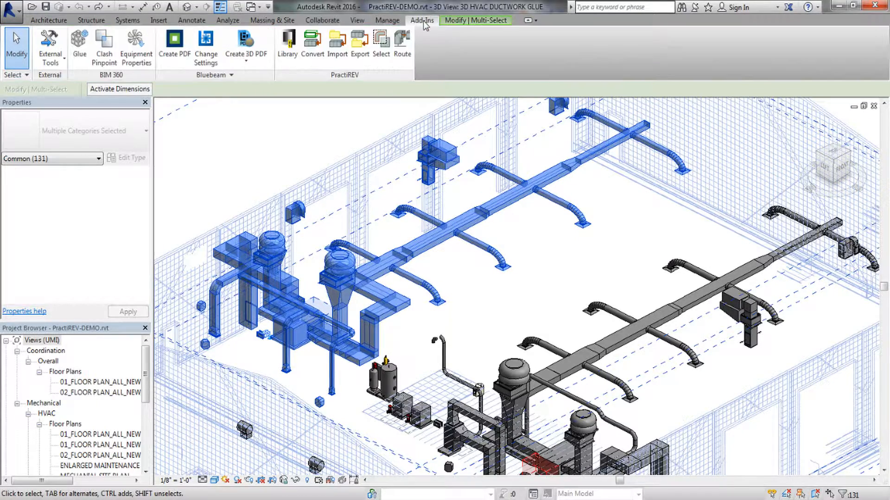
left_click(316, 54)
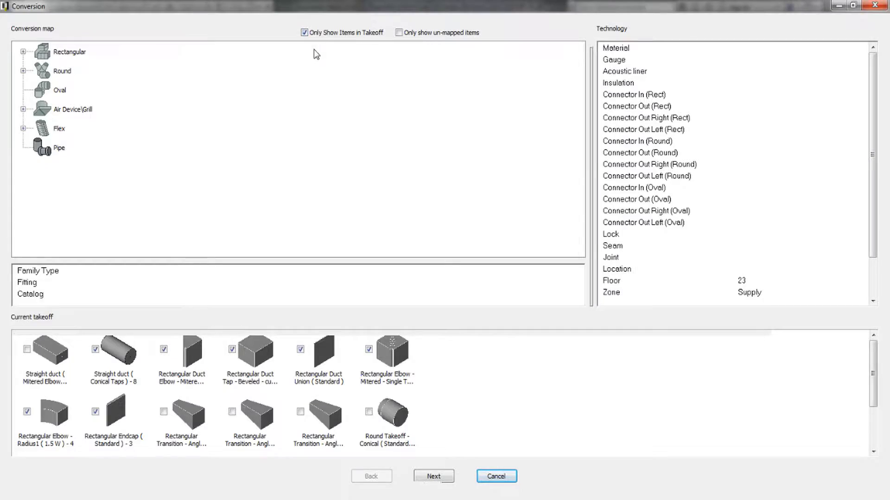
left_click(305, 33)
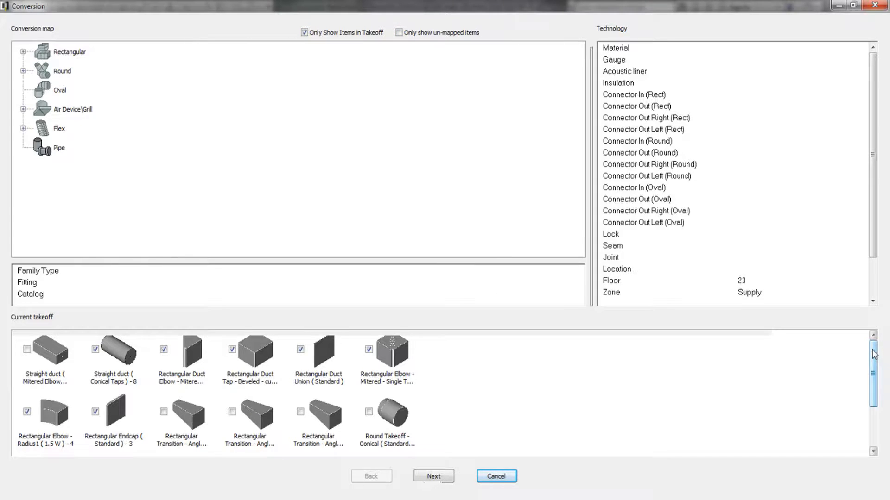
left_click_drag(874, 354, 868, 373)
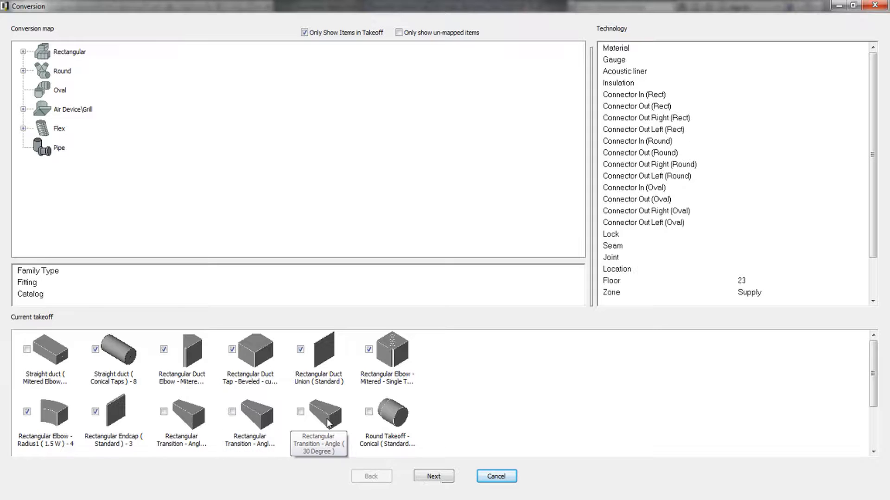
left_click(368, 349)
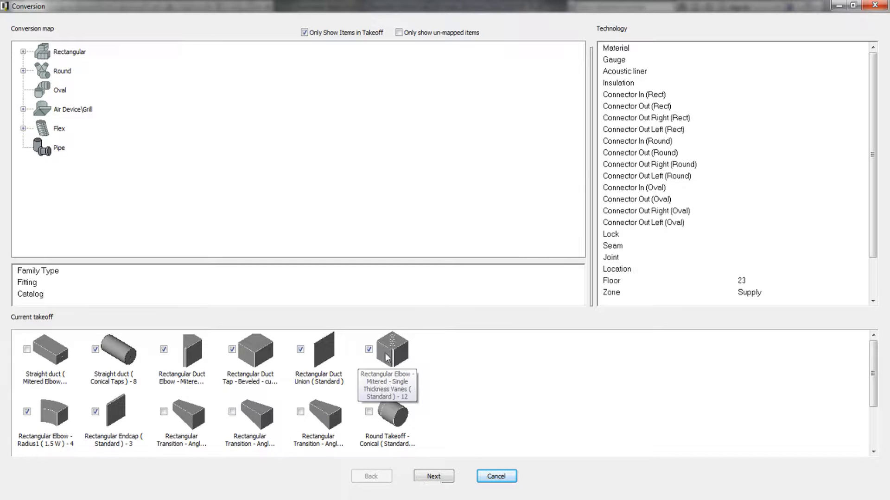
Map the rectangular straight duct to family type Straight with the fitting Rectangular Straight Duct(PractiCAM Single Wall)
left_click(23, 52)
left_click(85, 73)
left_click(346, 272)
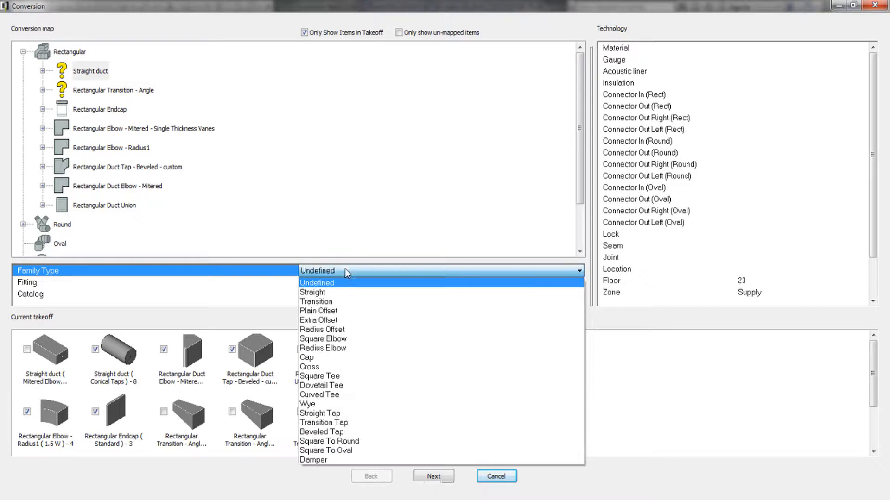
left_click(341, 288)
left_click(351, 283)
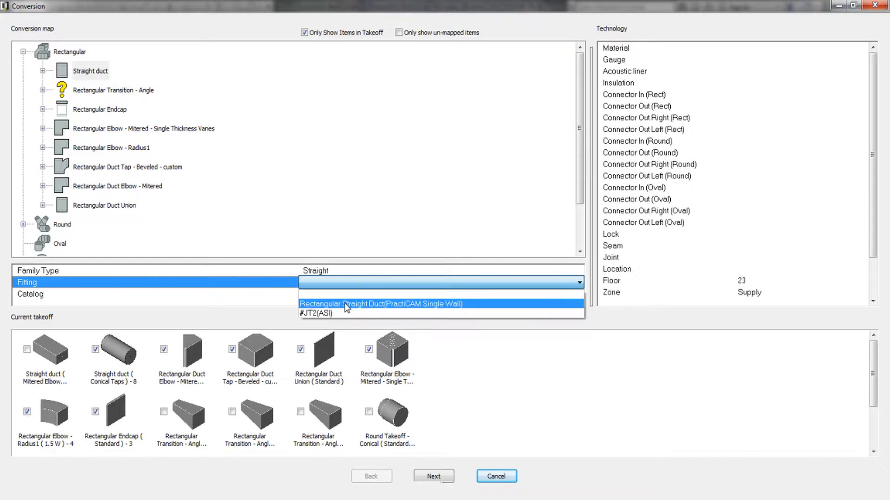
left_click(352, 303)
Map Rectangular Transition - Angle to family type Transition with the fitting Finished Length Transition(PractiCAM Single Wall)
left_click(121, 92)
left_click(341, 273)
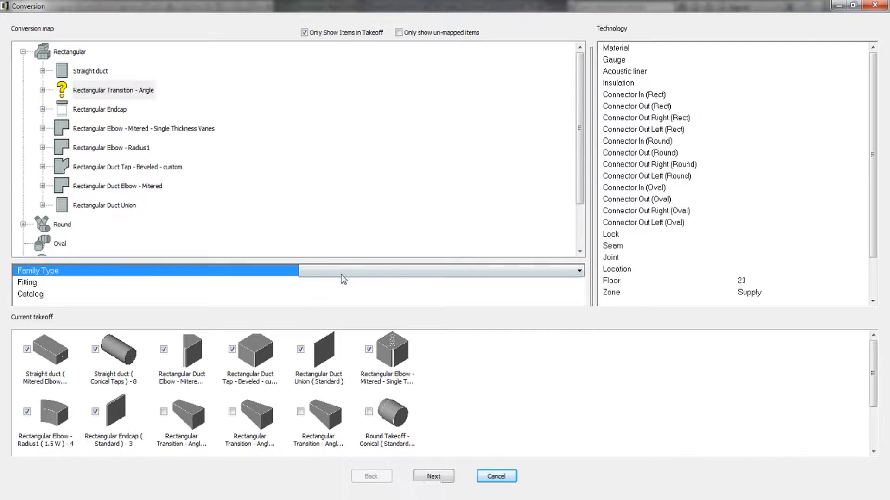
left_click(340, 269)
left_click(332, 302)
left_click(345, 281)
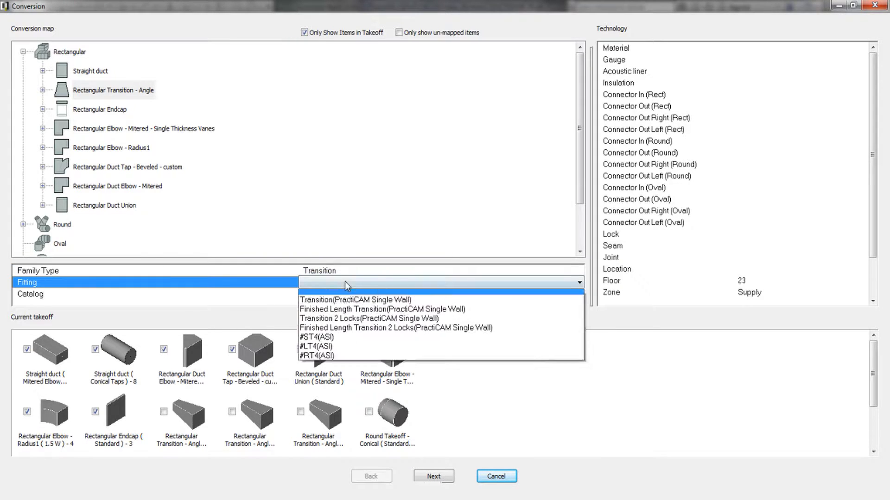
left_click(345, 312)
Map Round Takeoff - Conical to family type Transition Tap, fitting Round Reducer(PractiCAM Single Wall) and catalog CONICALS
left_click(23, 225)
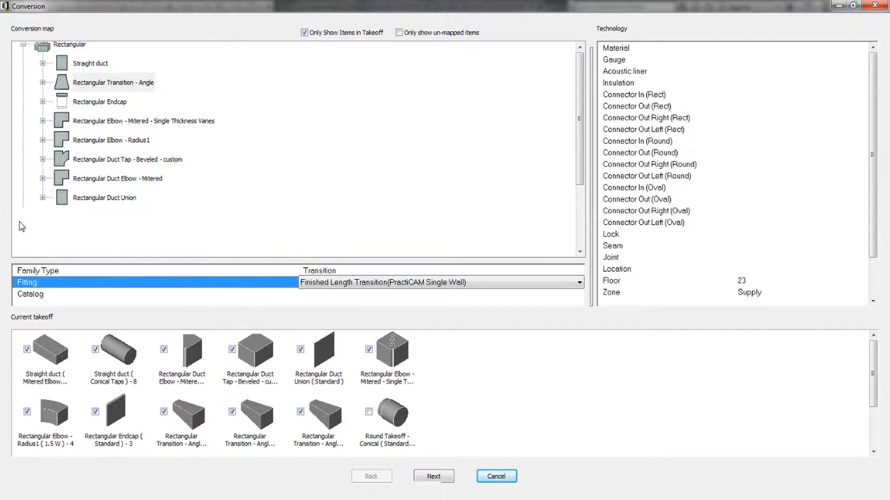
left_click(113, 226)
left_click(344, 270)
left_click(344, 270)
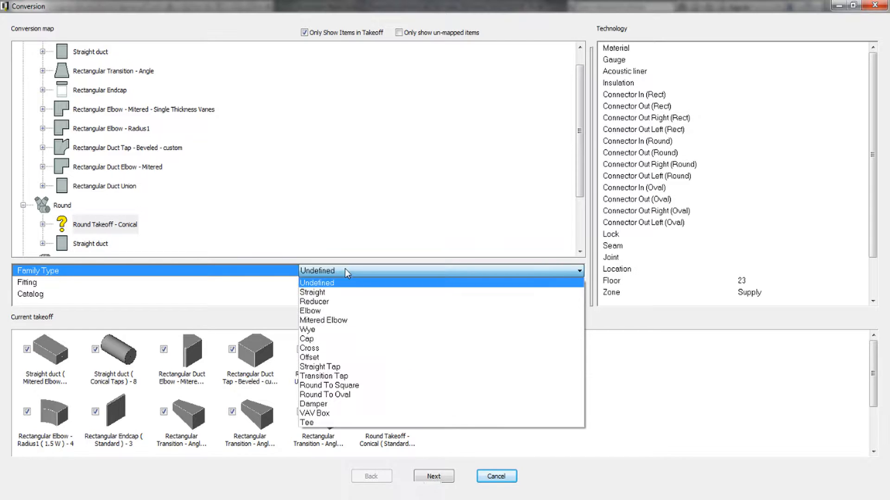
left_click(335, 366)
left_click(335, 282)
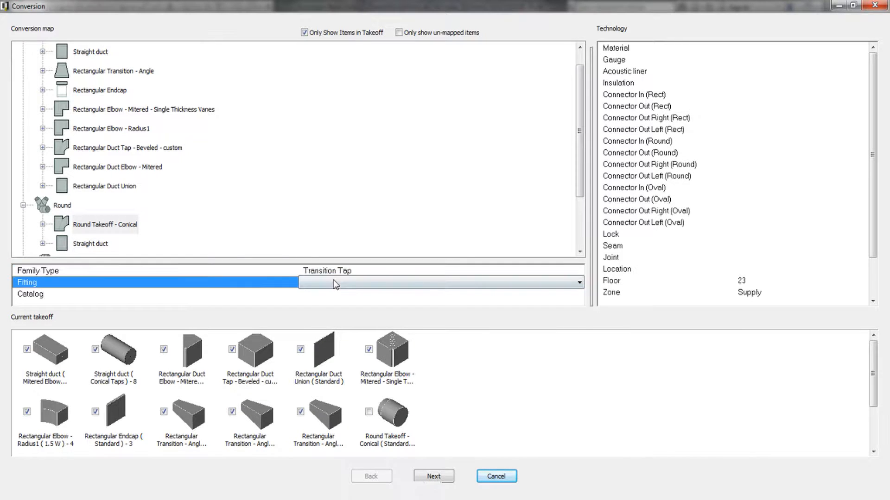
left_click(335, 282)
left_click(336, 302)
left_click(342, 295)
left_click(342, 295)
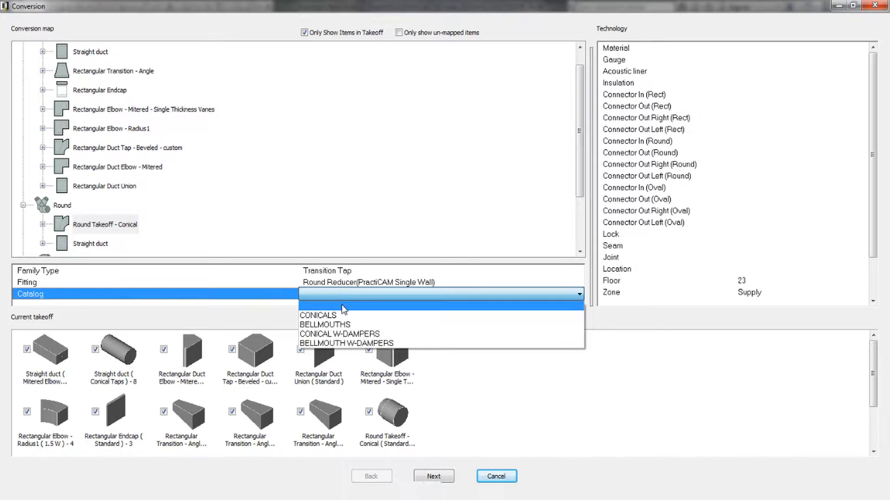
left_click(342, 312)
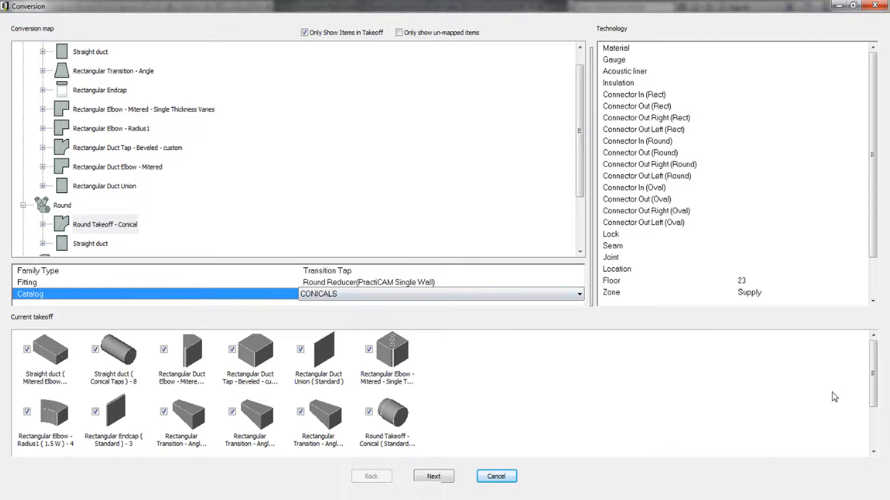
Choose the specification SMACNA - 4" WG TDF for the takeoff and proceed to the converted items
scroll(873, 366, "down", 3)
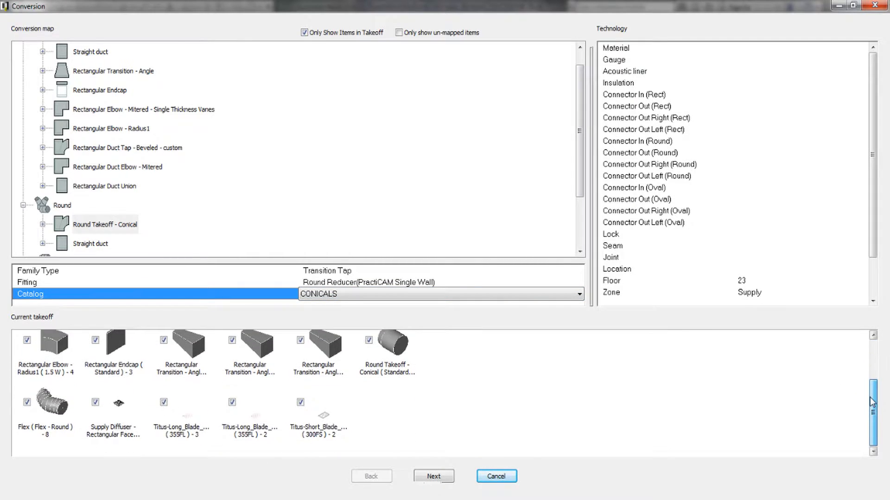
left_click_drag(874, 222, 873, 264)
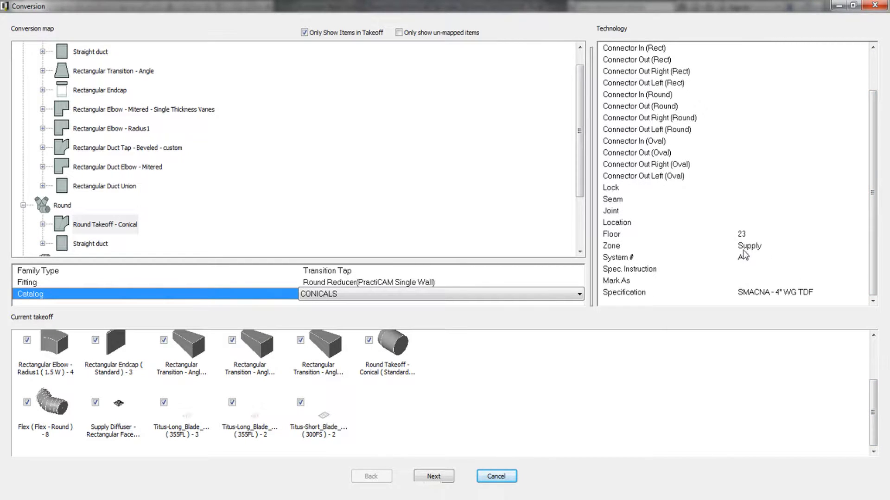
left_click(834, 296)
left_click(846, 296)
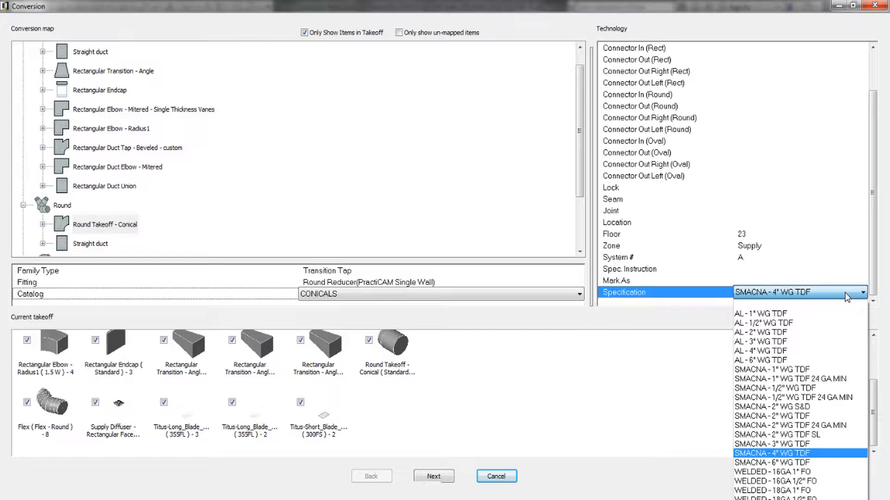
left_click(800, 454)
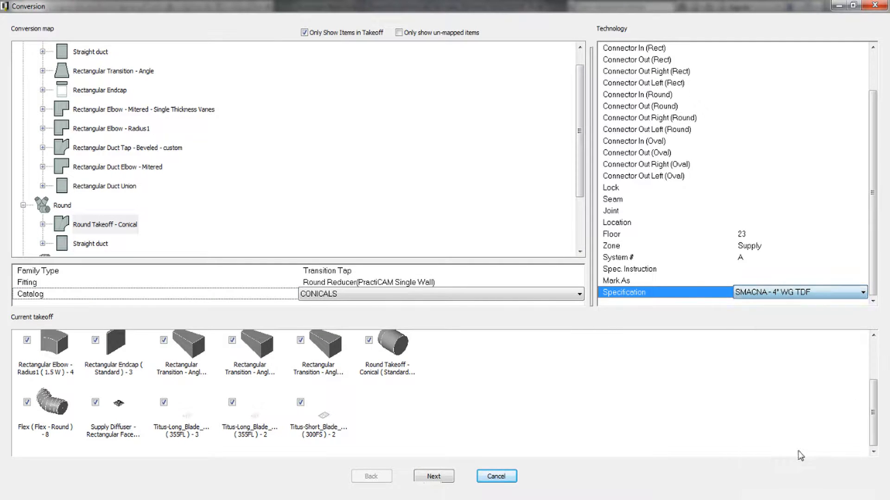
left_click(432, 478)
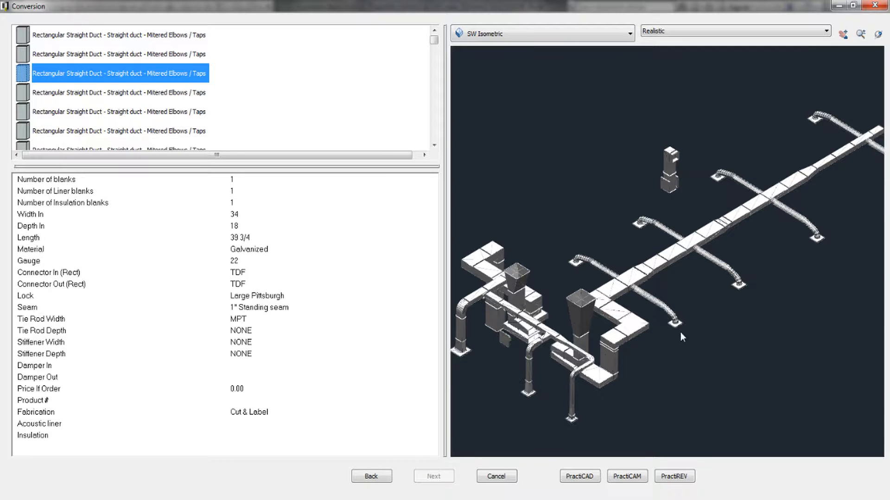
Inspect the converted ductwork in the 3D preview and the fabrication properties of the first Radius1 - 1.5 W rectangular elbow
left_click_drag(699, 311, 698, 294)
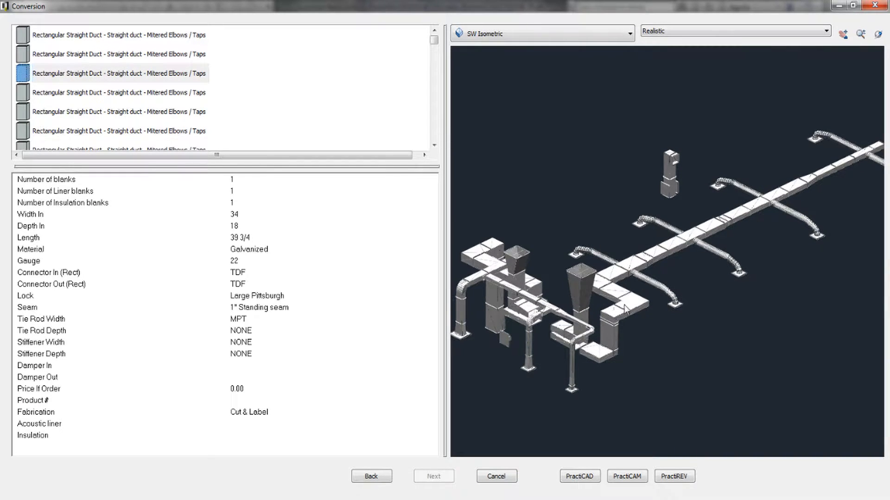
scroll(624, 307, "up", 5)
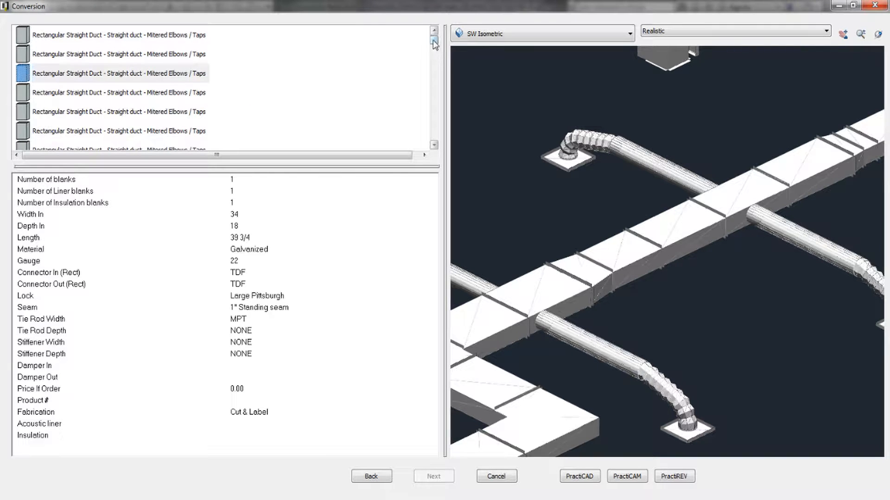
left_click_drag(434, 43, 435, 97)
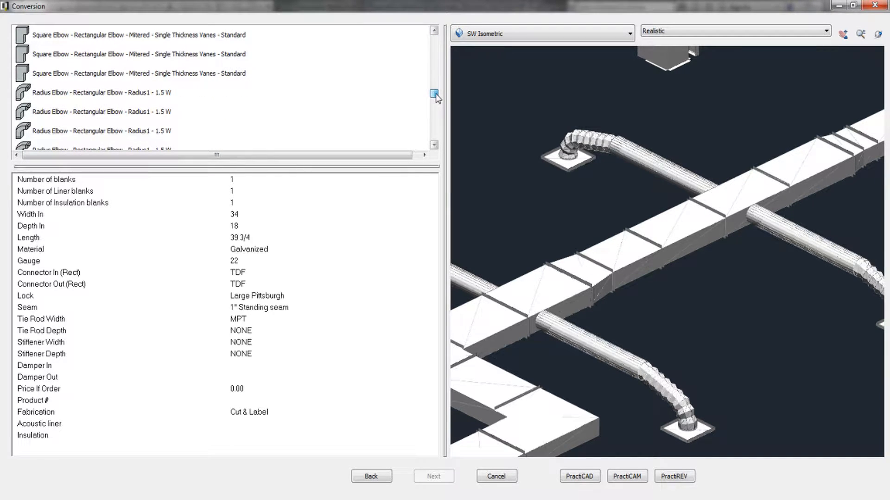
left_click(151, 94)
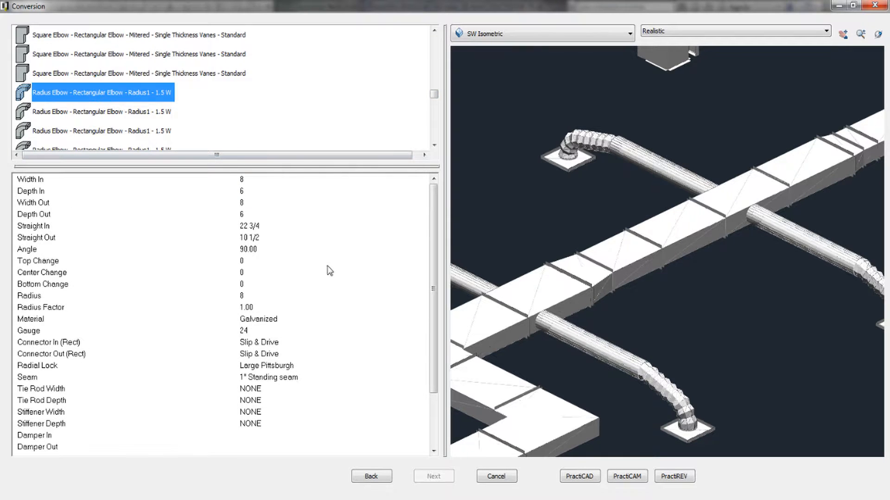
left_click_drag(432, 223, 427, 279)
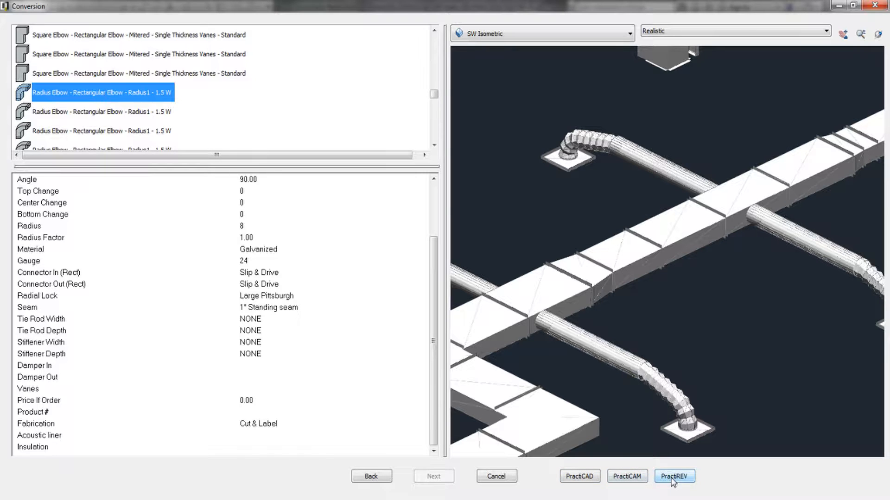
Export the converted ductwork to PractiCAD, appending it to the existing drawing Revit Demo Template.dwg in the Revit Demo folder
left_click(579, 477)
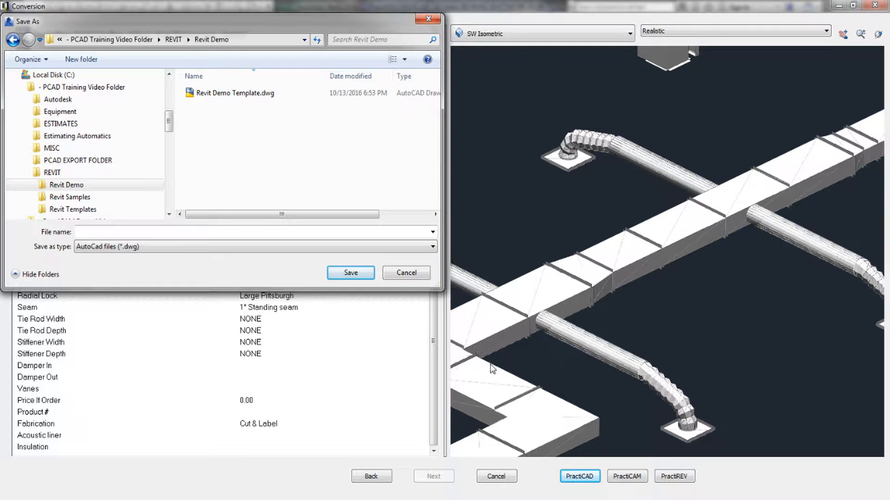
left_click(229, 95)
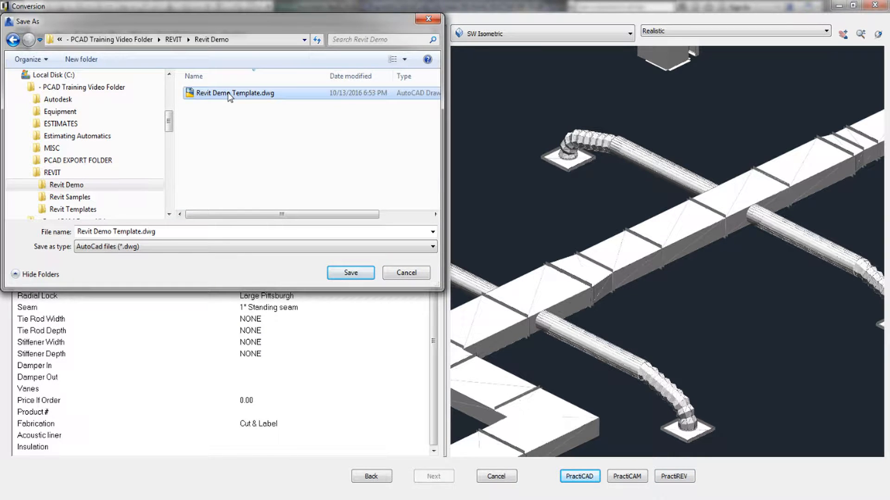
left_click(350, 275)
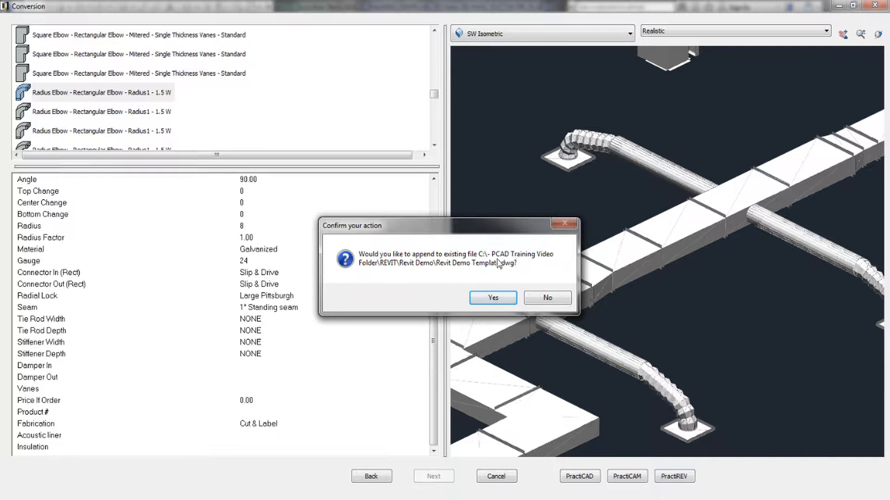
left_click(491, 300)
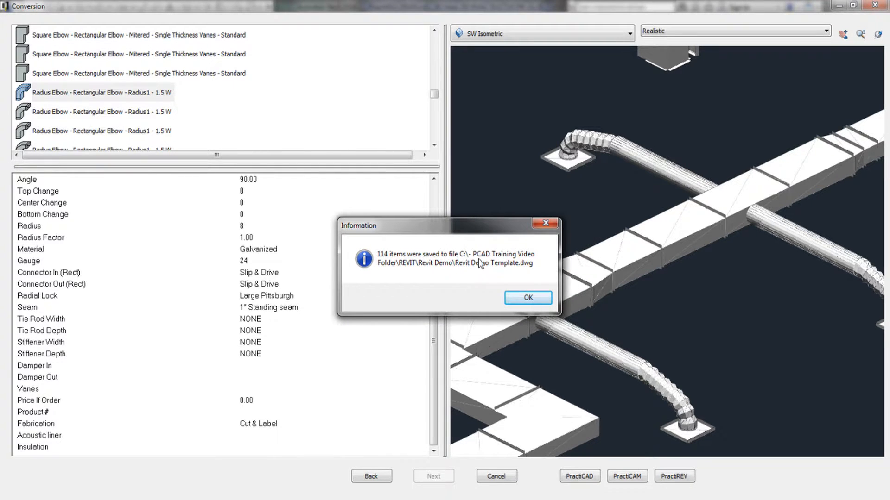
left_click(528, 298)
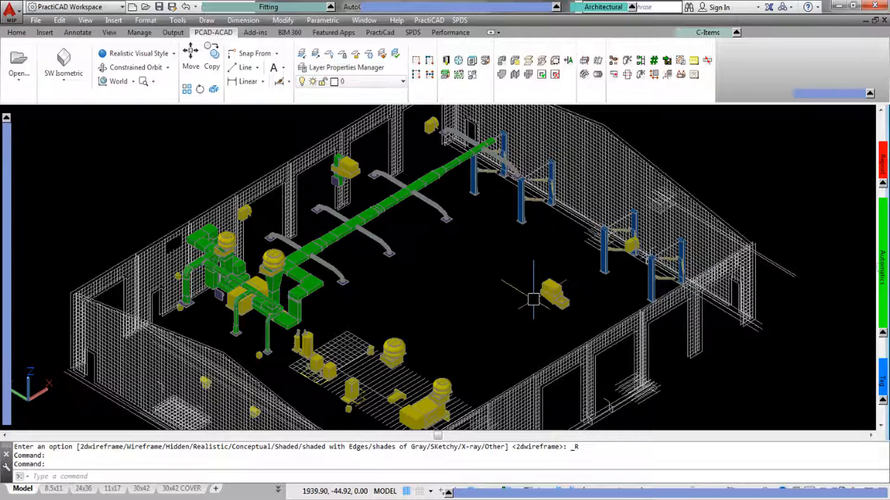
scroll(317, 287, "up", 6)
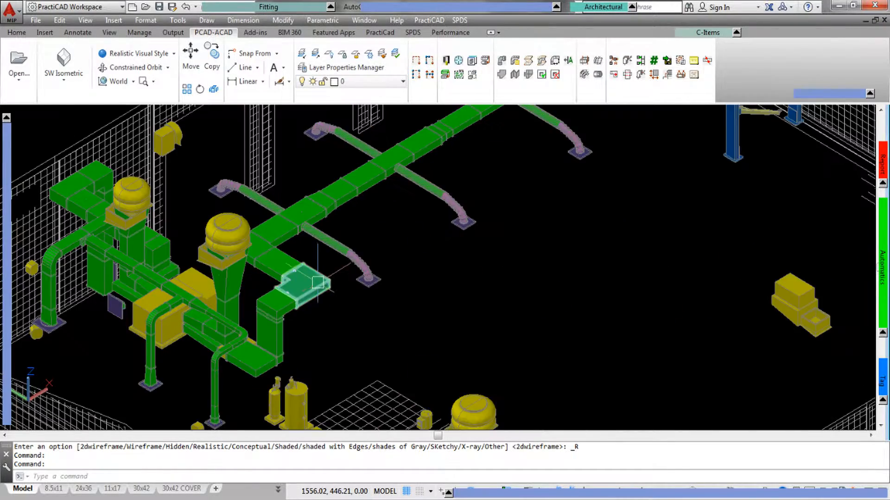
Inspect the exported supply main and its round branches in the 3D drawing
middle_click_drag(409, 155, 282, 307)
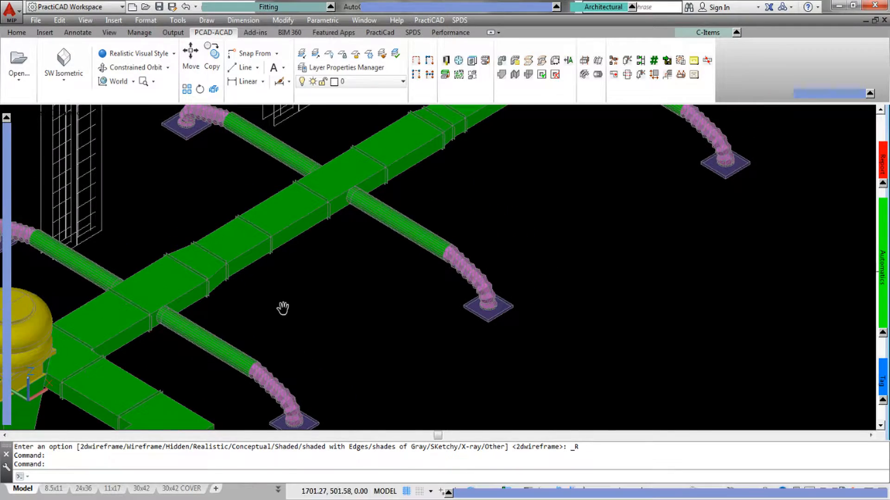
middle_click_drag(512, 131, 330, 301)
scroll(422, 215, "down", 2)
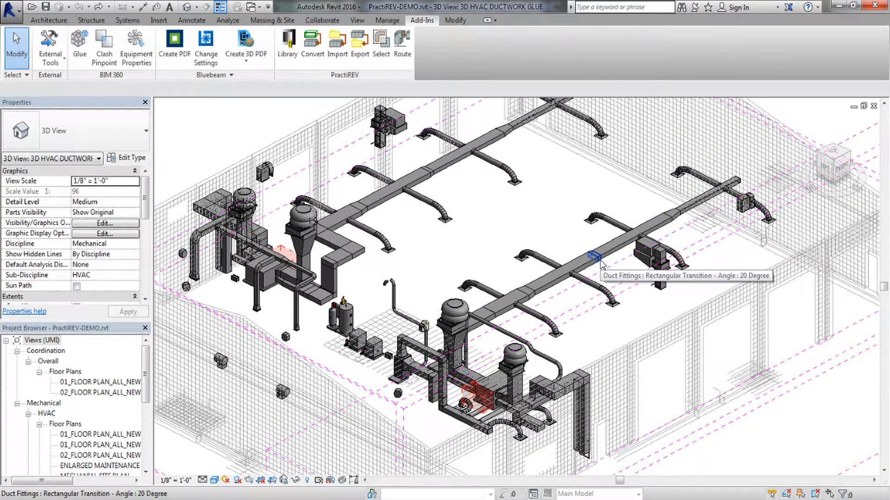
Switch to Revit, select the whole connected second duct network and start its PractiREV conversion, showing only un-mapped items
key("Tab")
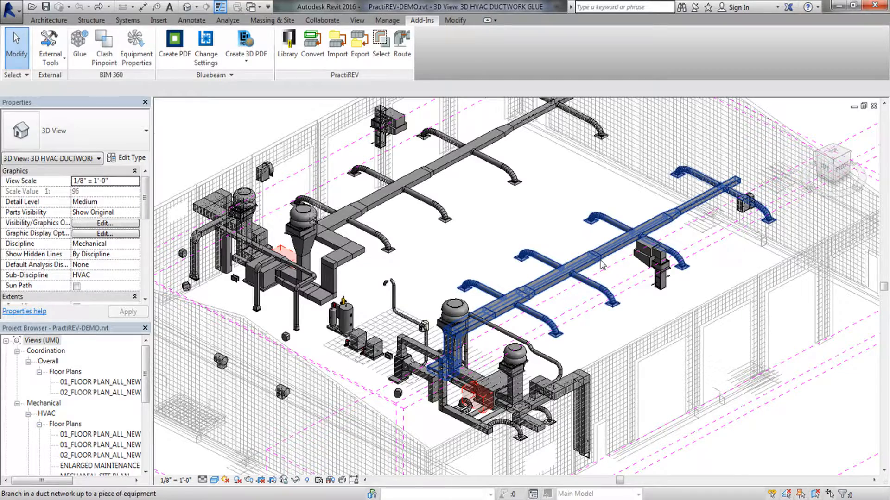
left_click(601, 263)
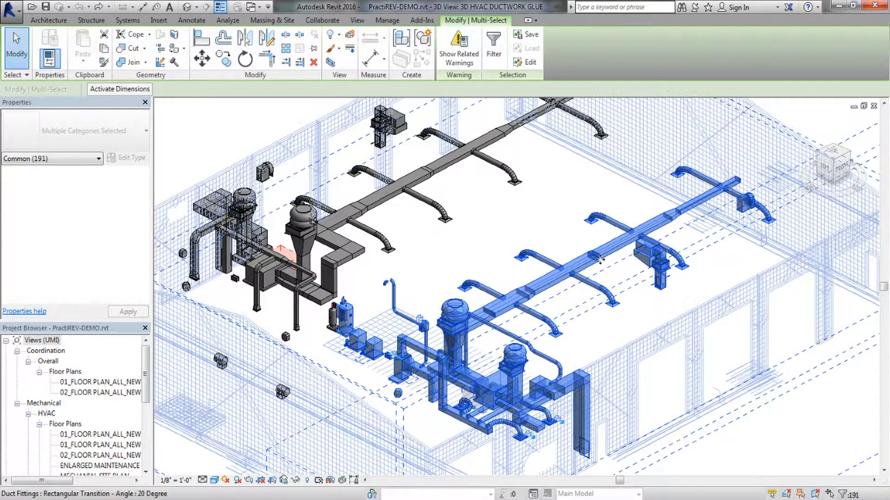
left_click(422, 21)
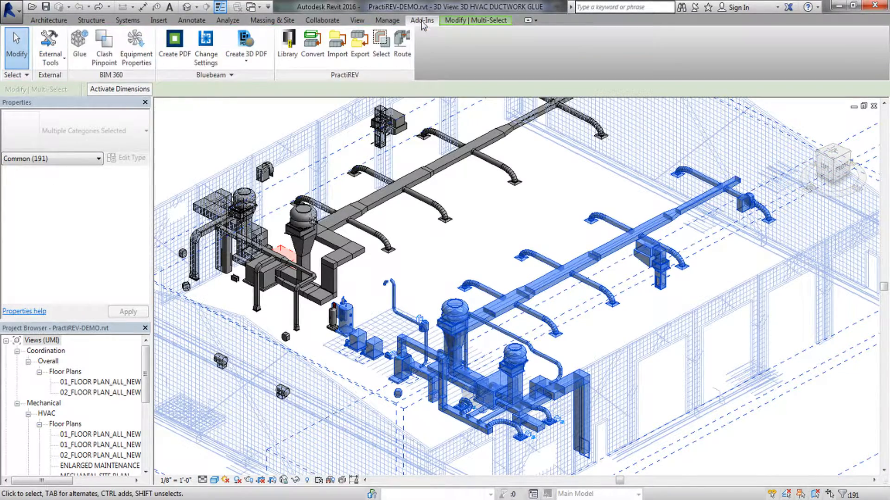
left_click(313, 46)
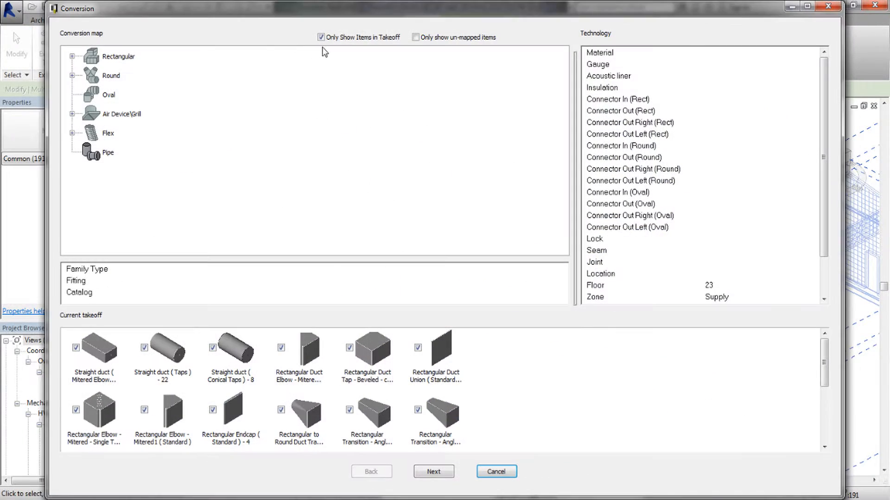
left_click(416, 37)
Set the conversion zone to Return and the specification to SMACNA - 2" WG S&D, and proceed to the converted items
left_click_drag(824, 352, 822, 400)
scroll(821, 255, "down", 2)
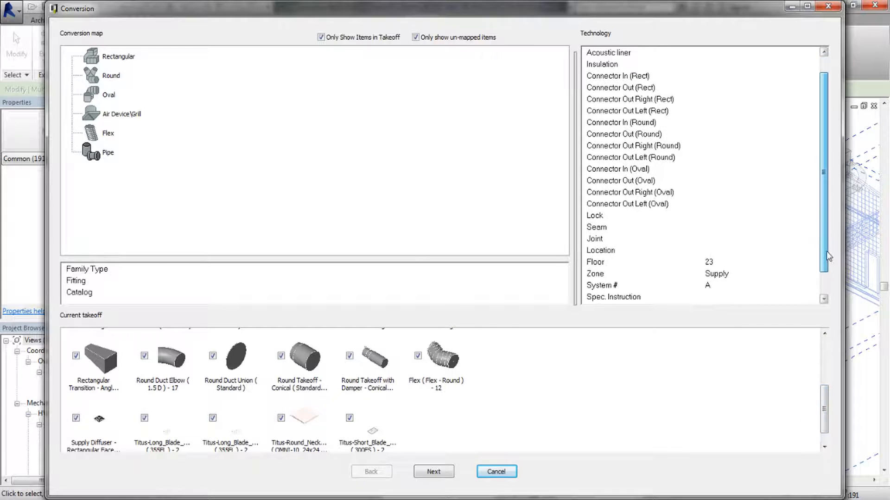
left_click(746, 251)
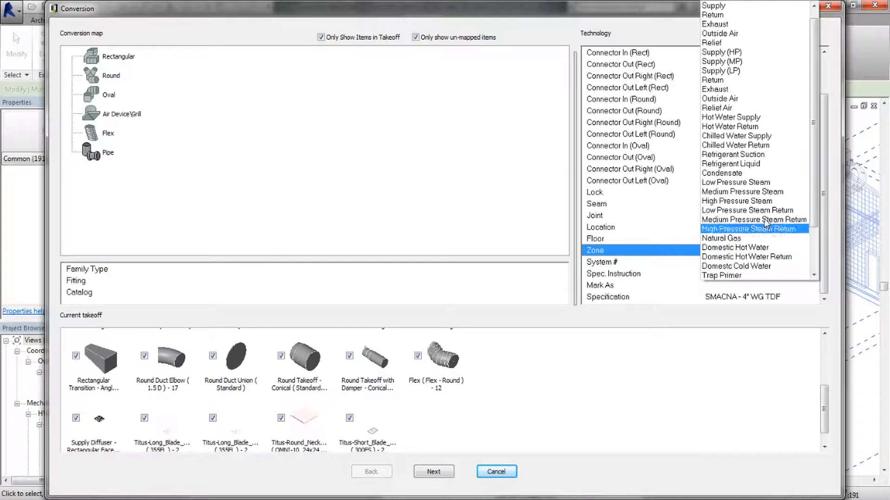
left_click(734, 20)
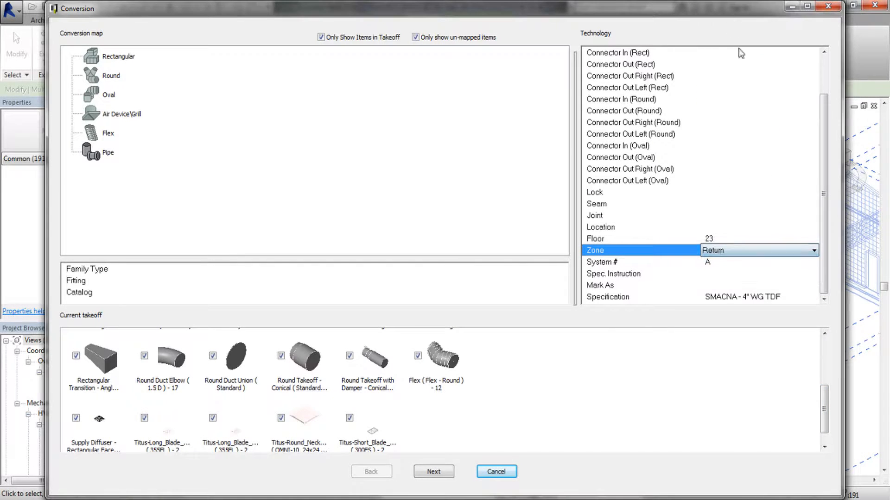
left_click(768, 297)
left_click(774, 297)
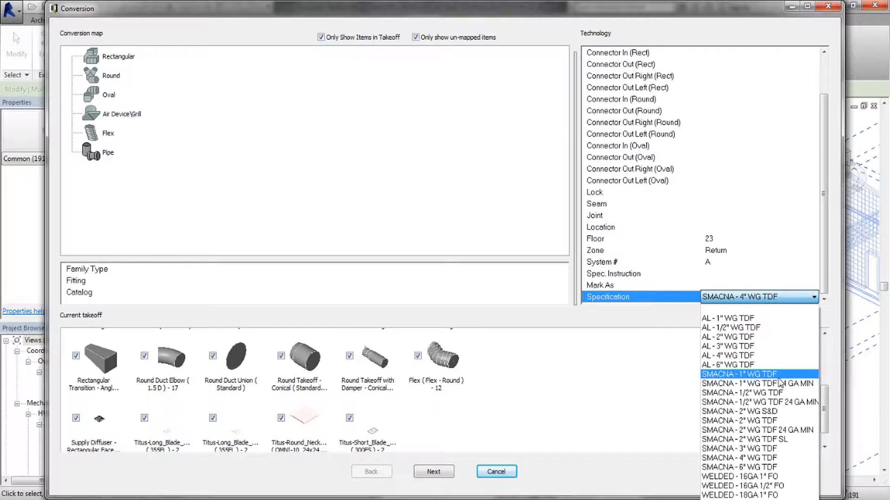
left_click(771, 411)
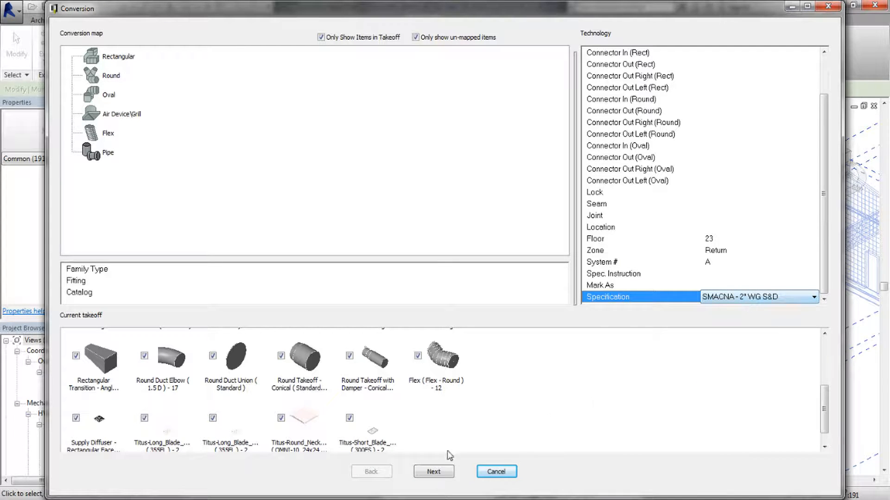
left_click(433, 472)
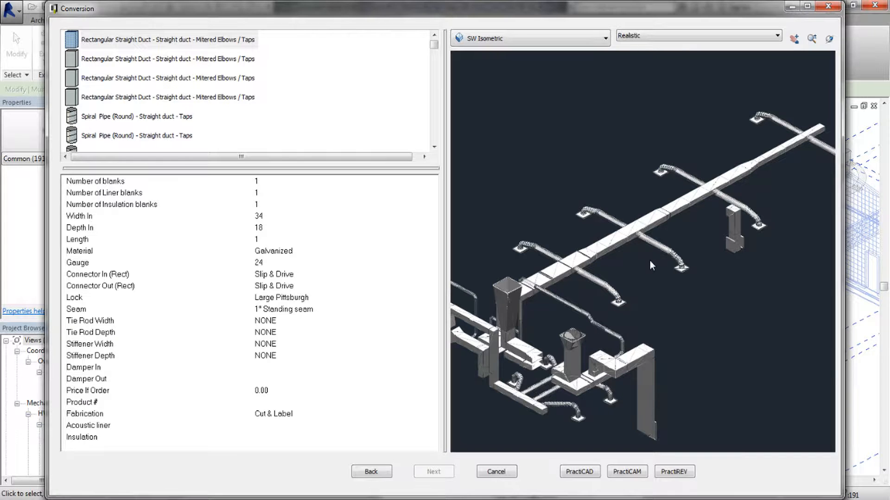
Export the converted return ductwork to PractiCAD, appending it to the existing drawing Revit Demo Template.dwg
scroll(649, 260, "up", 6)
scroll(577, 303, "up", 2)
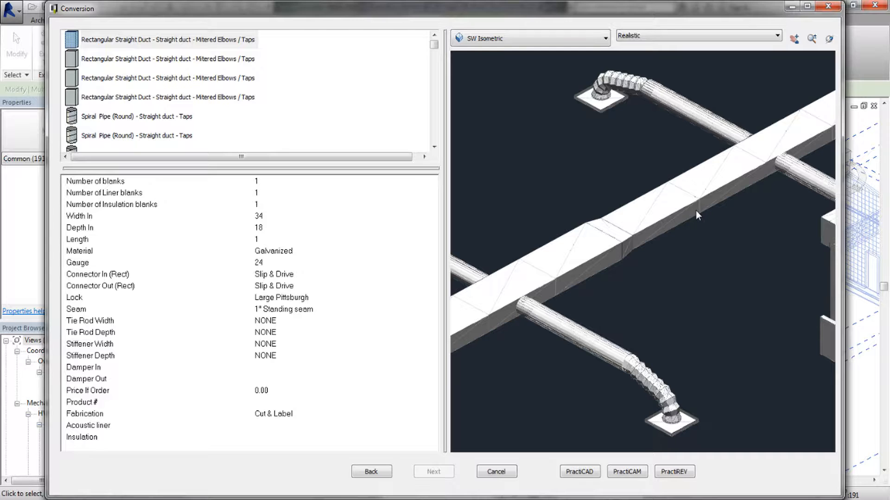
left_click(574, 472)
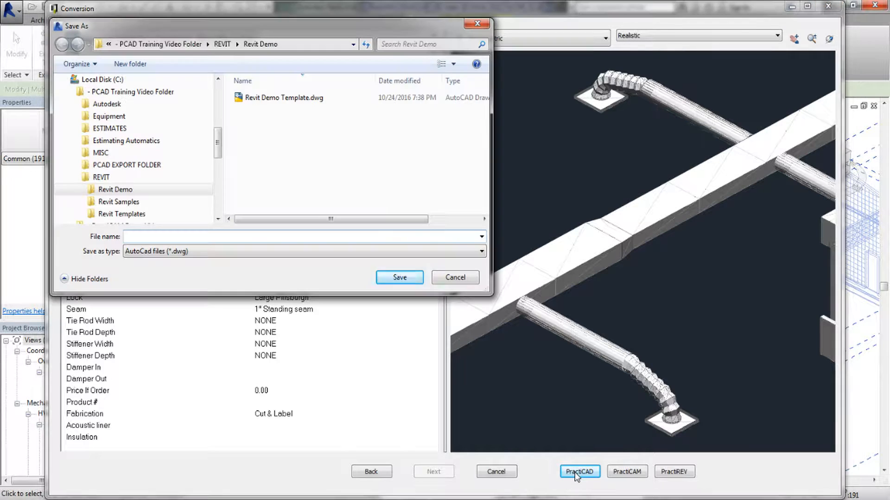
left_click(292, 98)
left_click(407, 279)
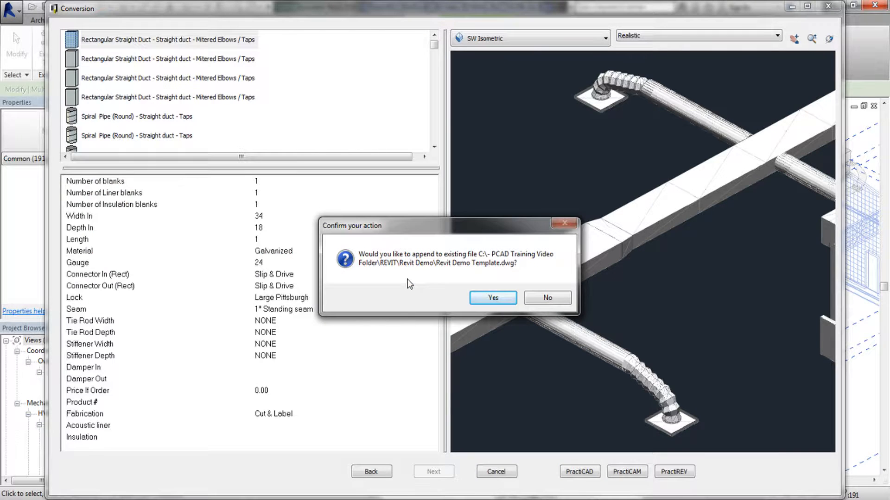
left_click(496, 301)
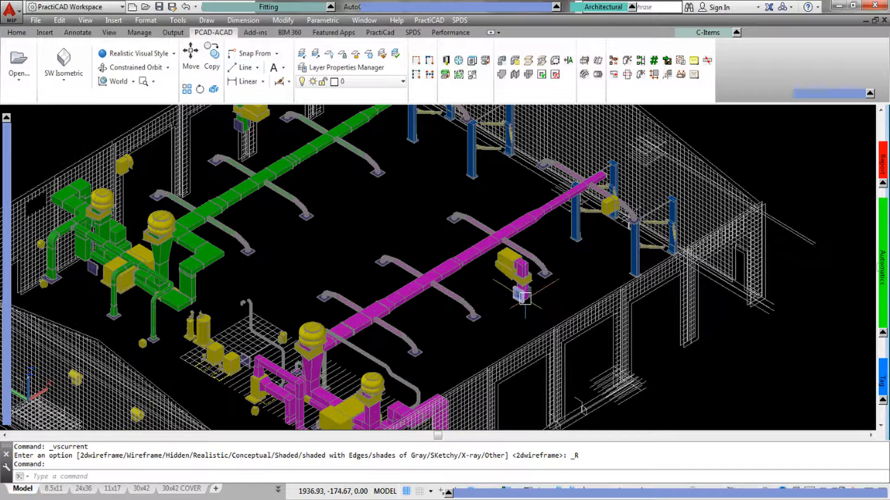
Inspect the exported return main, its round branches and connected equipment in the 3D drawing
scroll(373, 359, "up", 5)
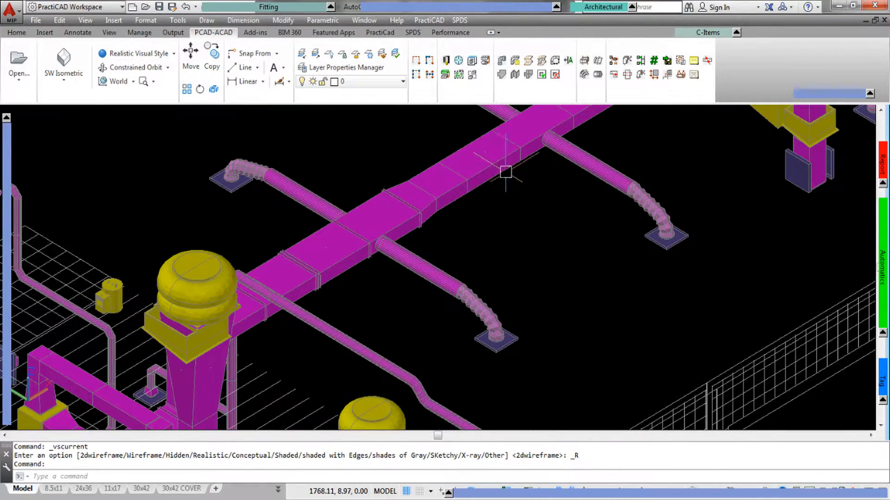
middle_click_drag(508, 174, 344, 264)
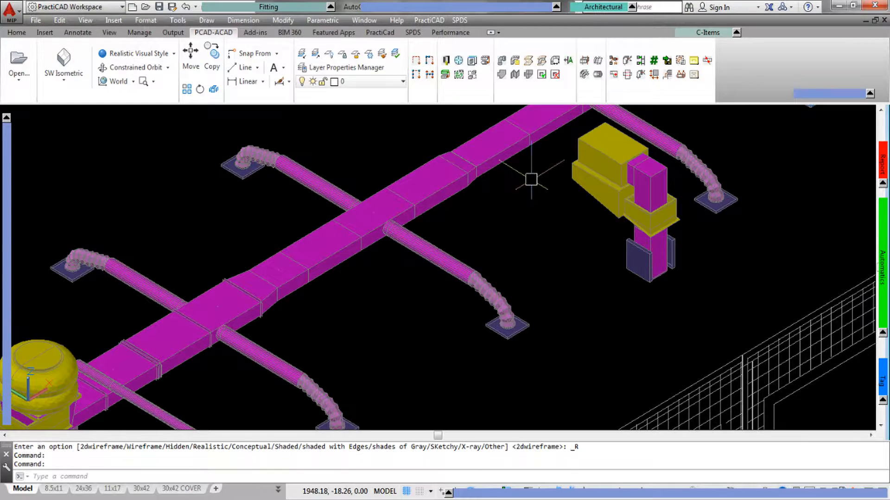
middle_click_drag(532, 181, 395, 283)
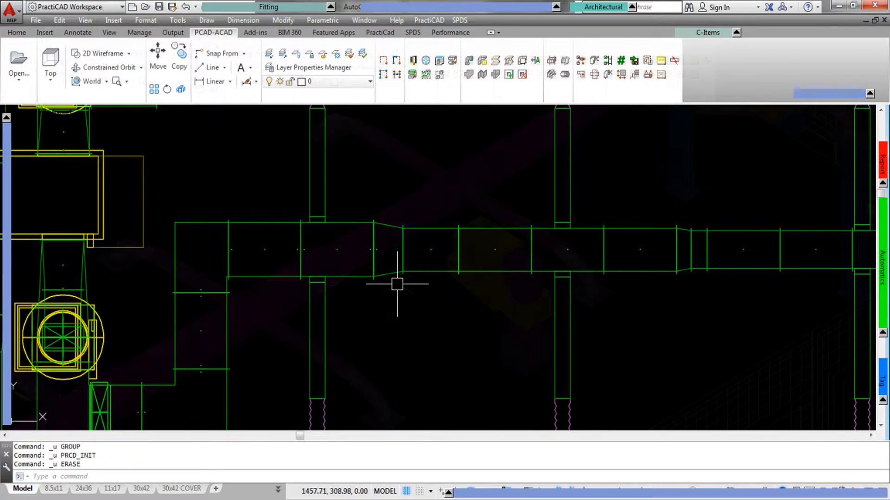
Erase the corner elbow and the adjoining straight duct at the start of the supply main in the plan view
left_click(244, 278)
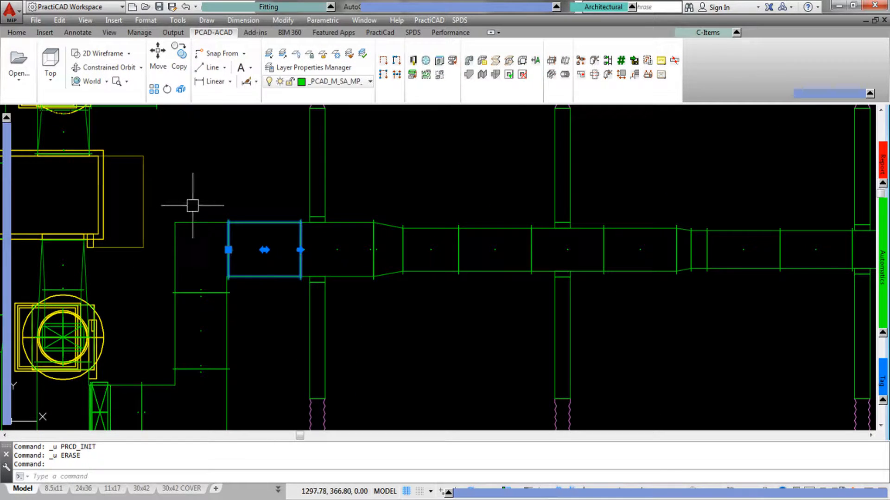
left_click(216, 222)
key("Delete")
Insert a rectangular elbow on the open vertical duct end and connect it to the supply main using Smart placement
mouse_move(242, 4)
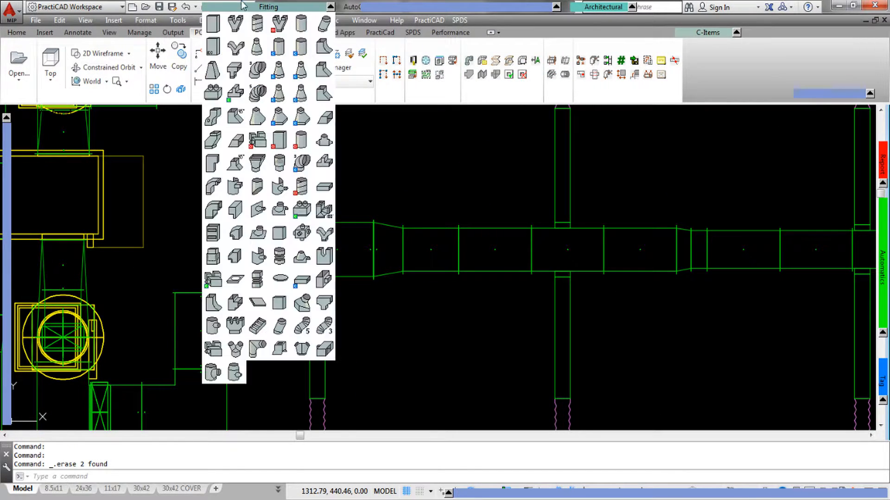
left_click(209, 166)
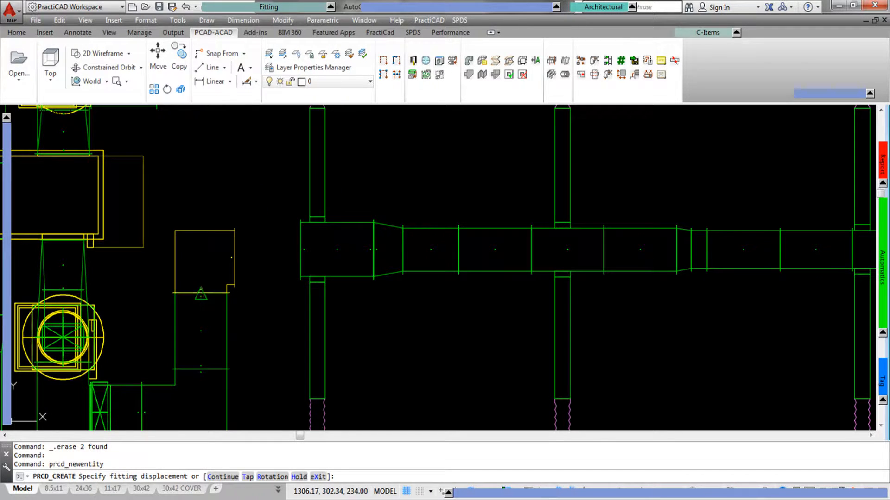
left_click(300, 249)
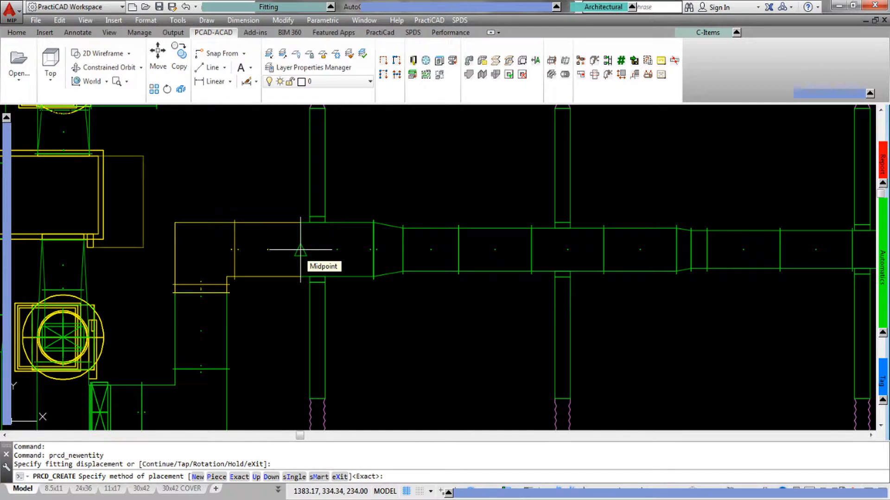
type("m")
key("Return")
key("Return")
key("Escape")
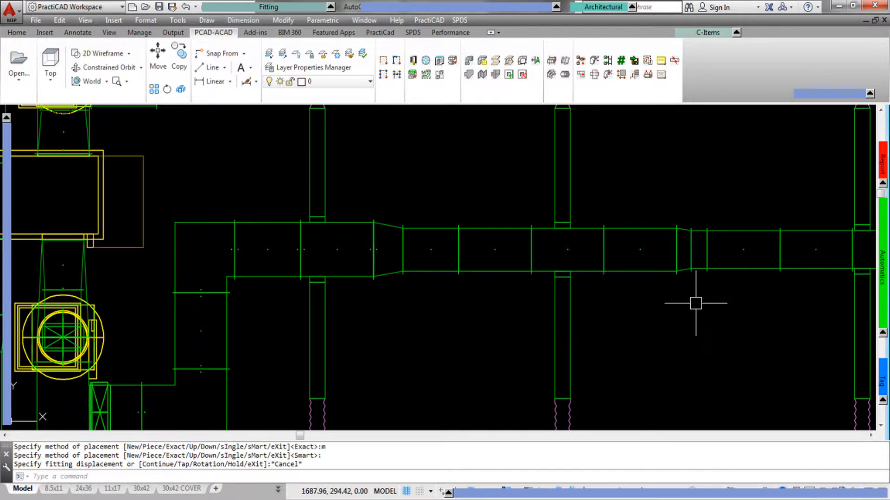
Erase the second transition and short duct in the supply main and fill the gap with an automatic transition between the neighbouring ducts
left_click(690, 248)
left_click(705, 212)
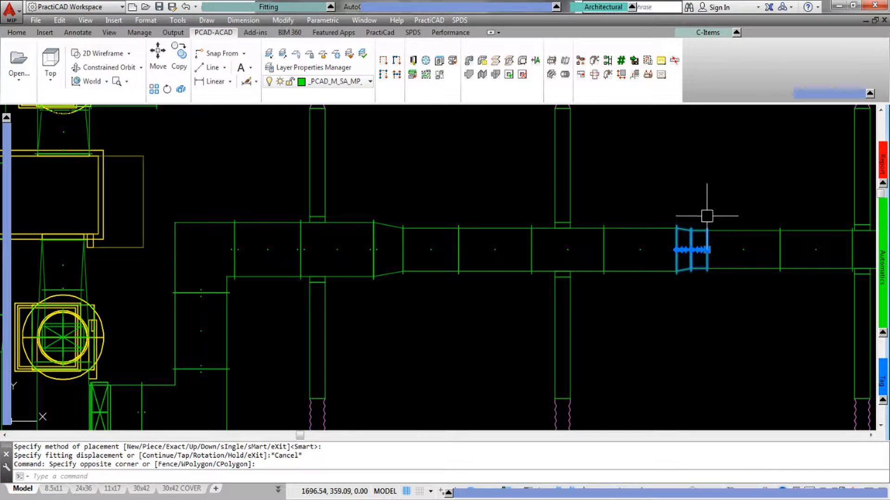
key("Delete")
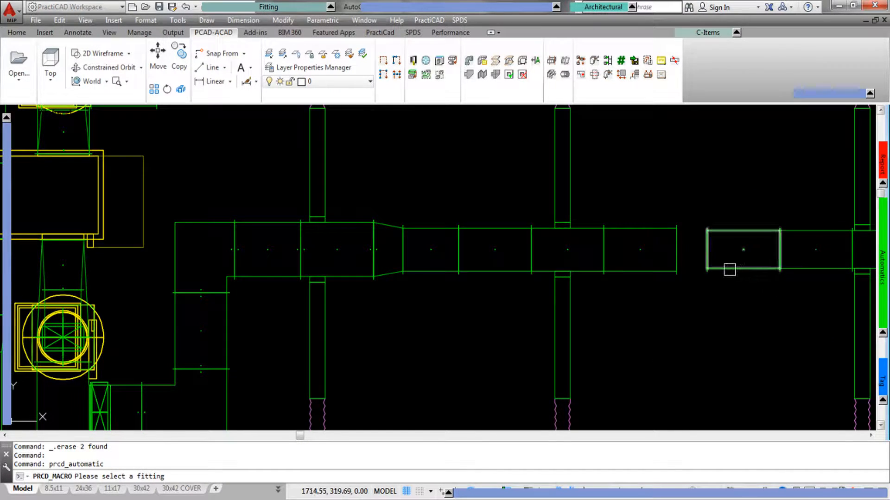
left_click(667, 264)
scroll(651, 279, "down", 3)
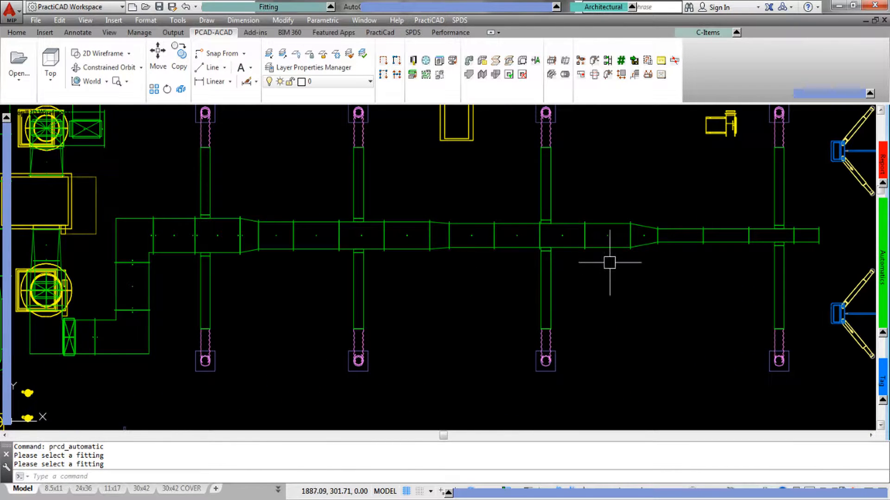
Tag the whole supply main and its branches with size and length labels using the automatic tag-all macro
middle_click_drag(605, 258, 572, 292)
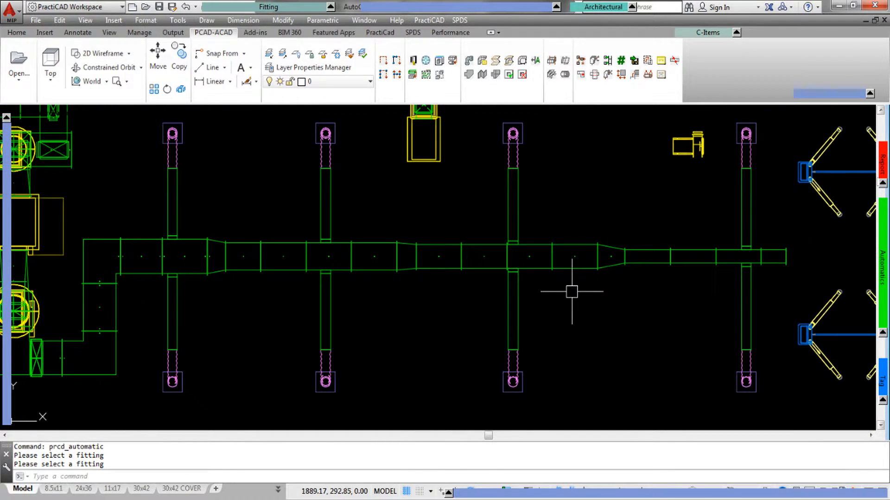
left_click(605, 254)
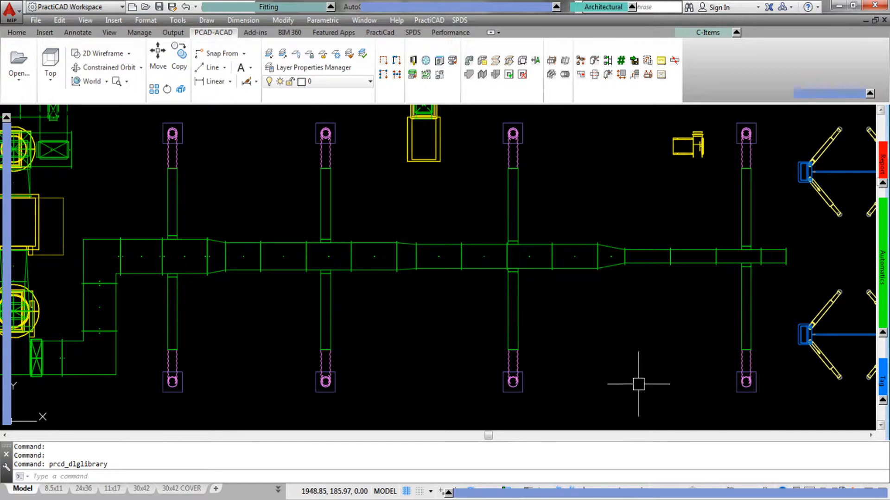
left_click(788, 411)
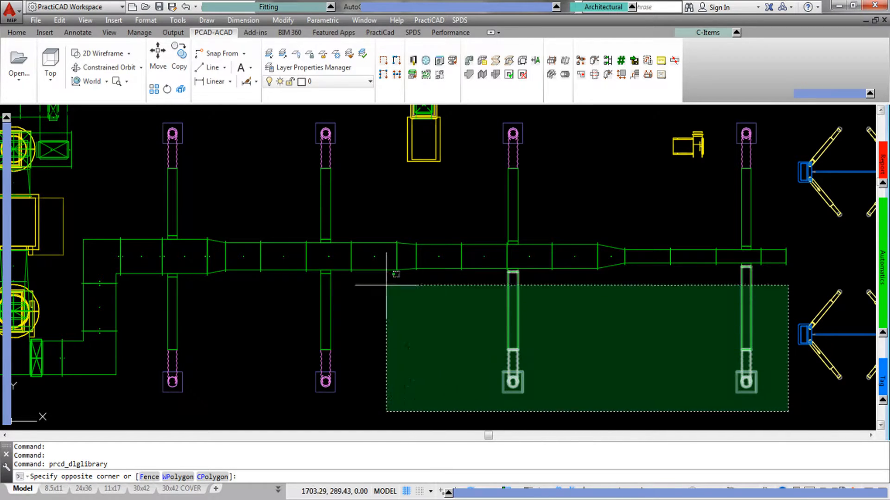
left_click(70, 108)
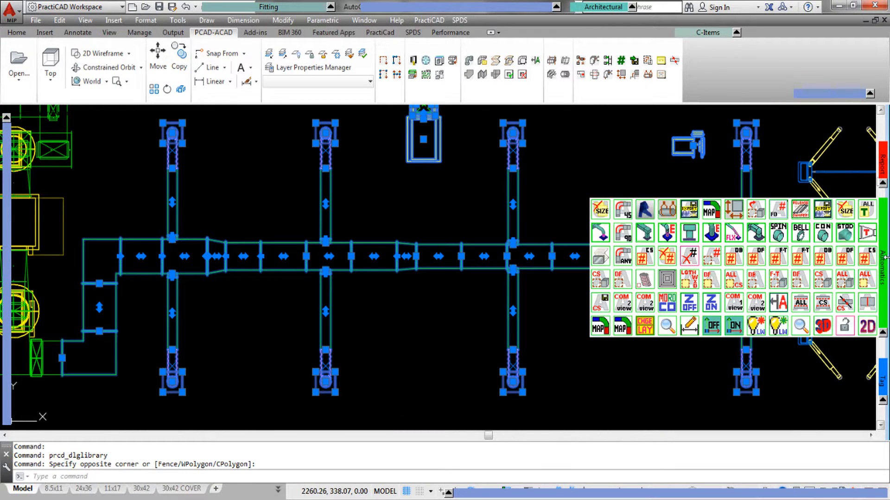
left_click(866, 213)
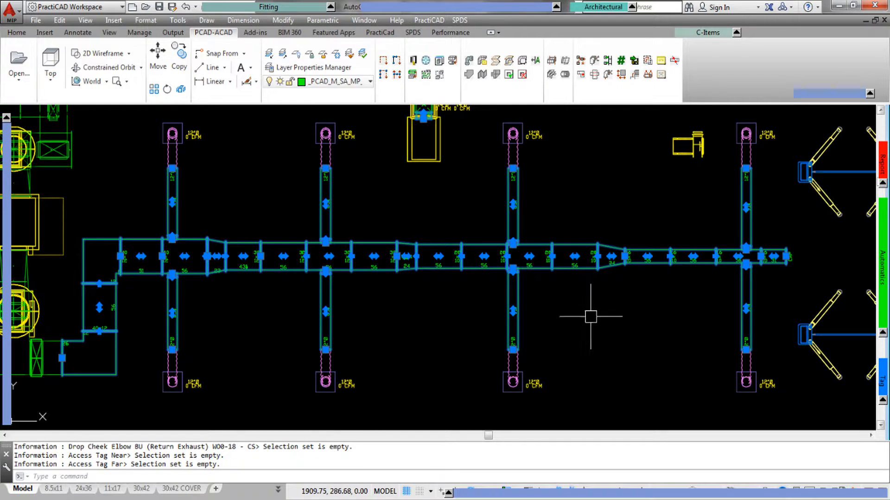
key("Escape")
Number all fittings of the supply main and its branches with circled item numbers using the automatic numbering macro
left_click(792, 412)
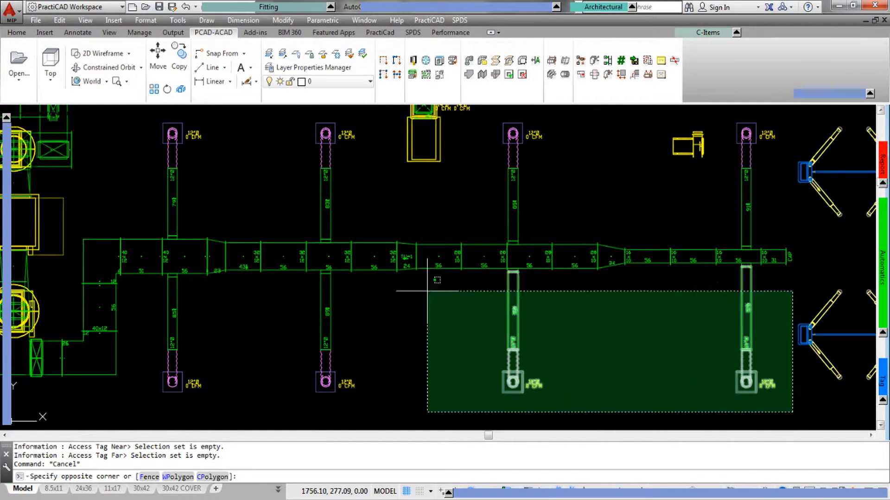
left_click(89, 121)
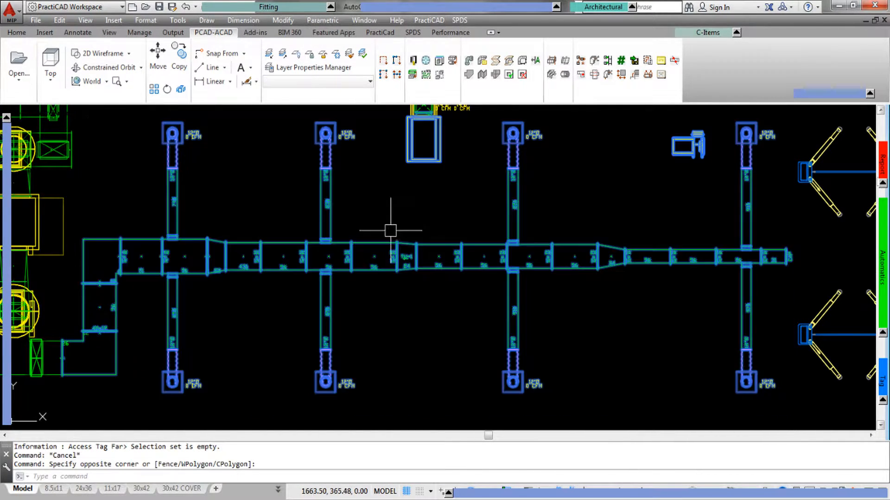
left_click(864, 261)
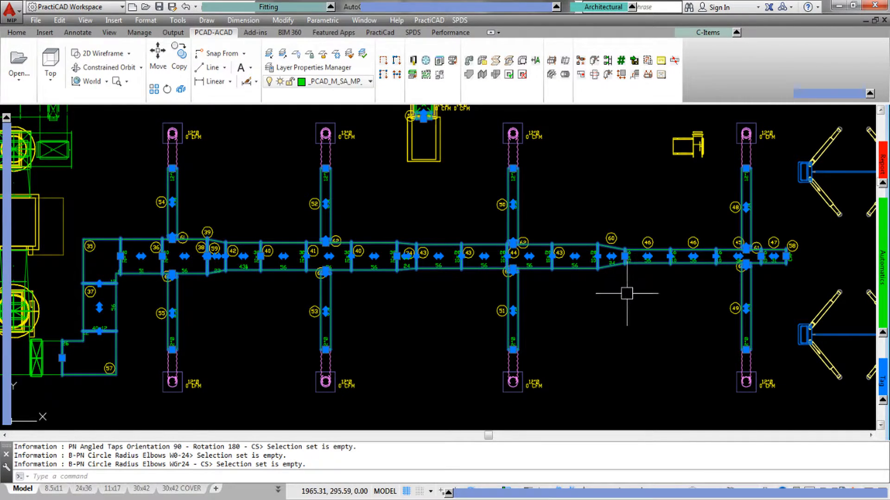
Export all listed ductwork fittings, ungrouped, to the takeoff file C:\MetaLab Stuff\Take Offs\_Practirev.pdx
scroll(570, 298, "down", 2)
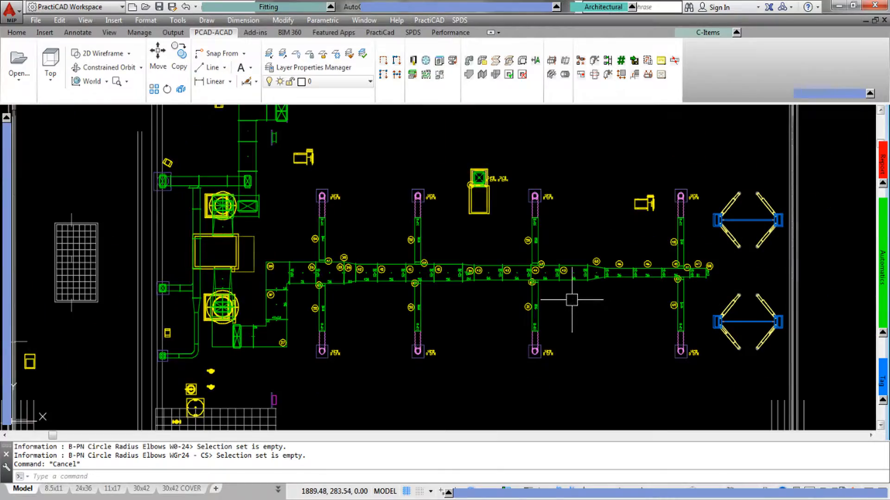
left_click(104, 67)
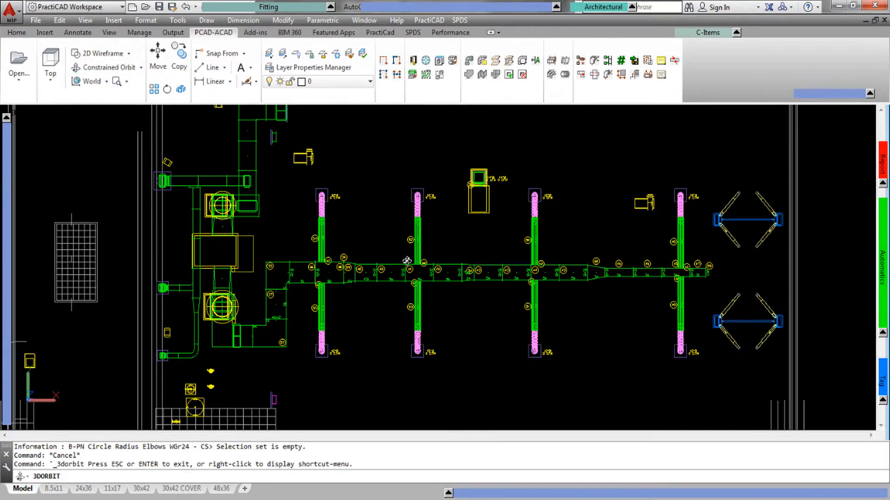
left_click_drag(491, 317, 541, 227)
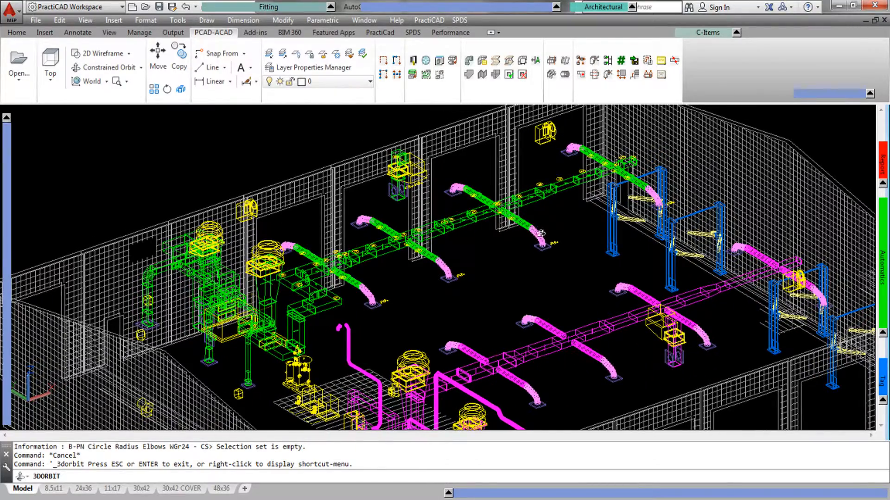
left_click_drag(516, 261, 510, 256)
key("Escape")
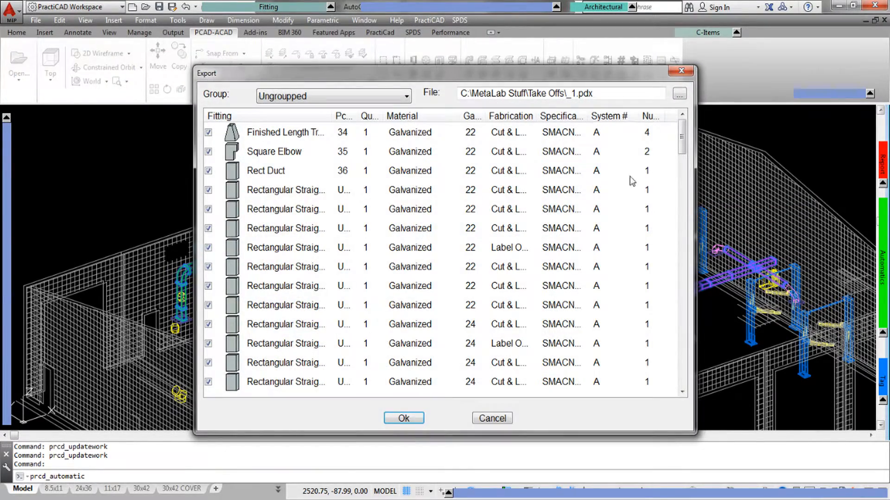
left_click_drag(682, 137, 694, 365)
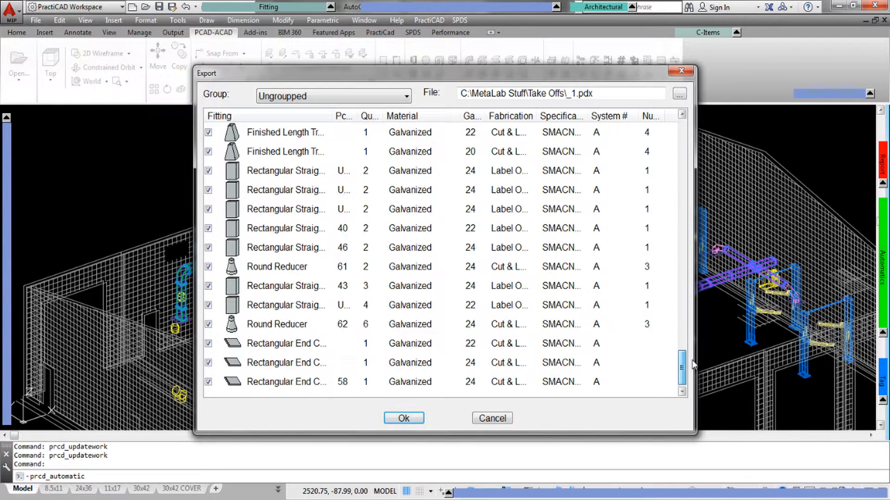
left_click(579, 96)
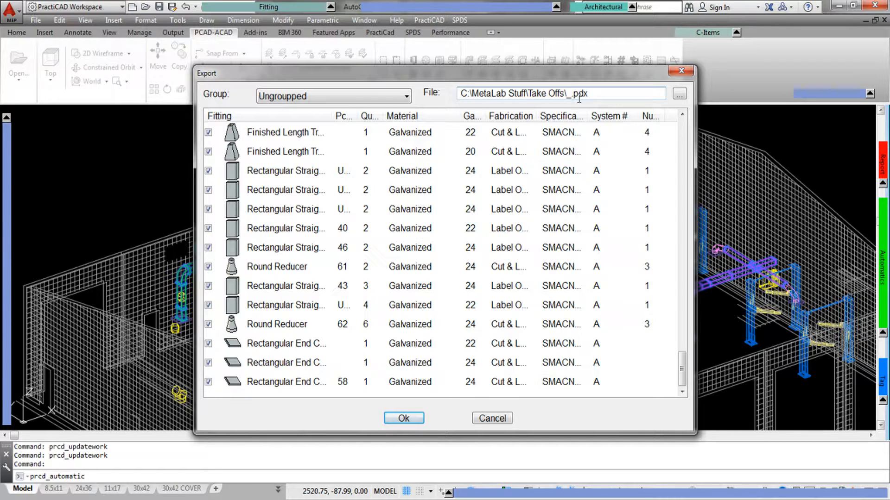
type("Fractire")
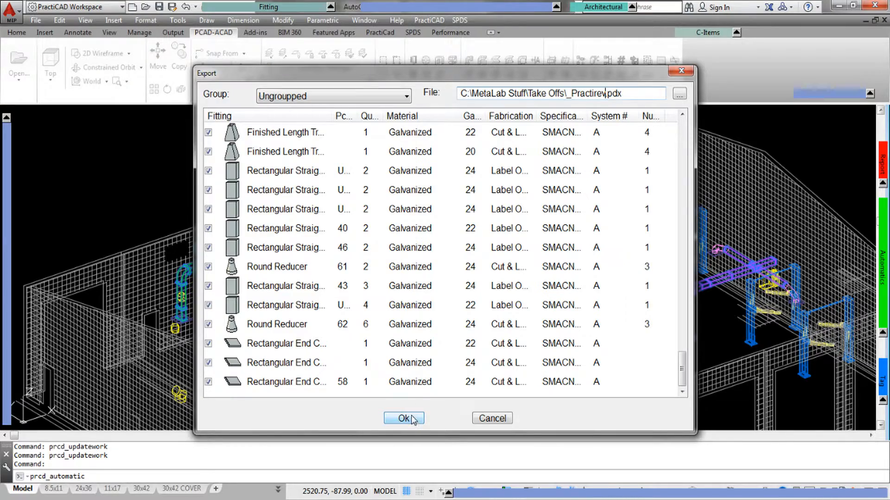
left_click(403, 418)
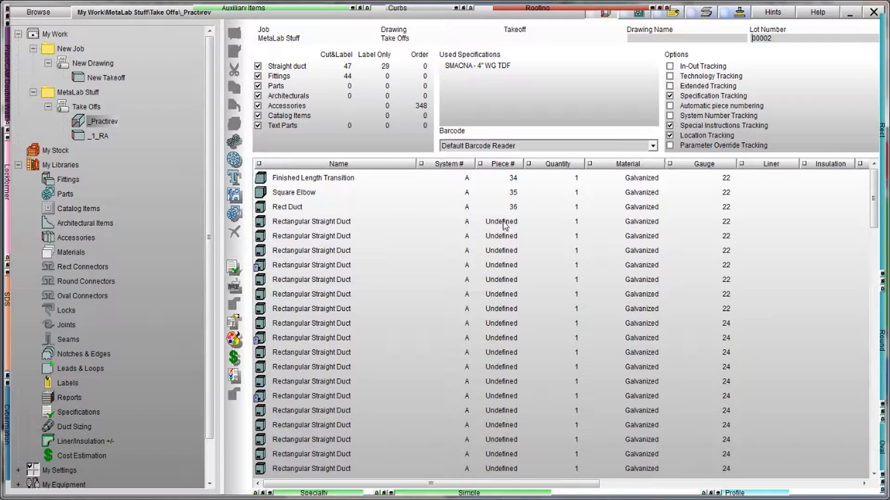
Review the fitting list of the _Practirev takeoff and show its cost estimation broken down by individual fitting
left_click_drag(869, 195, 868, 431)
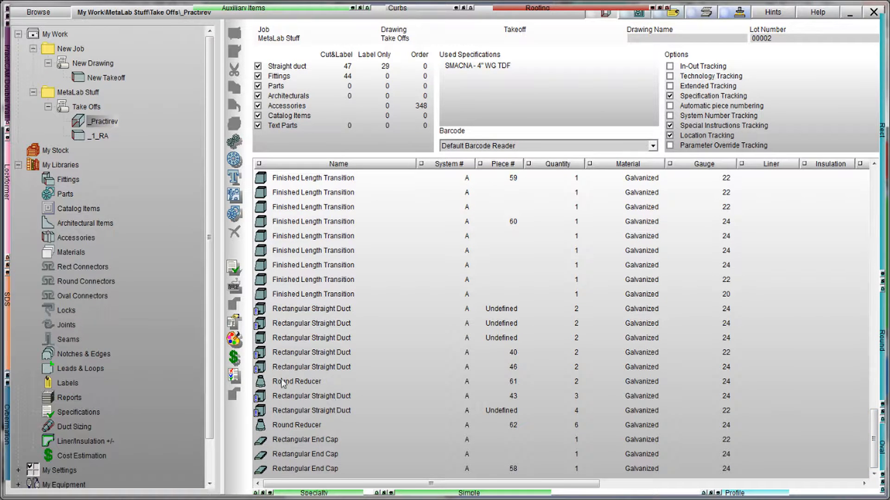
left_click(235, 359)
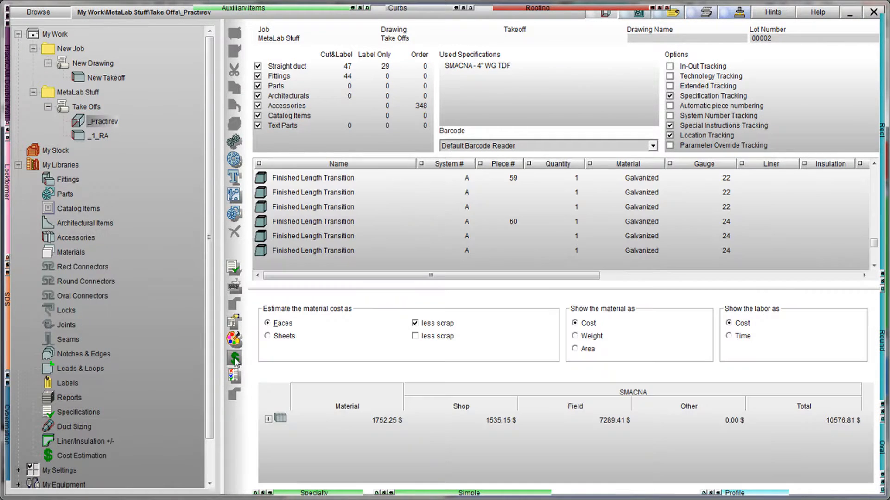
left_click(268, 419)
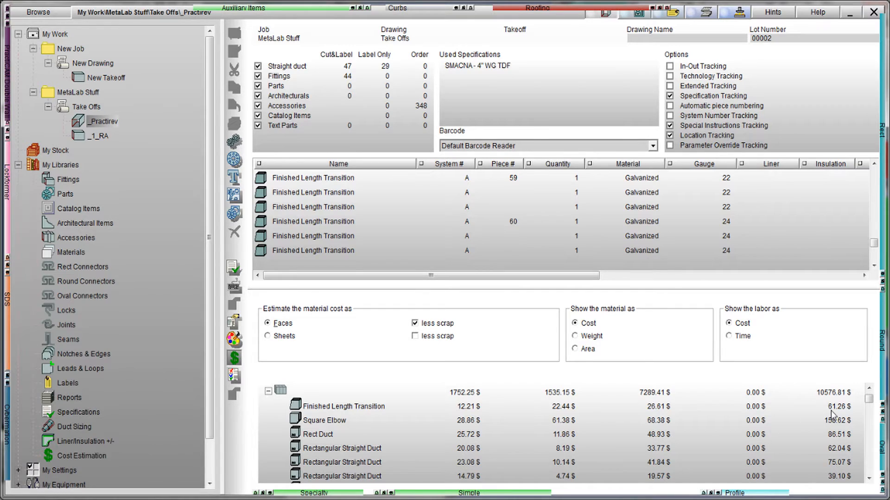